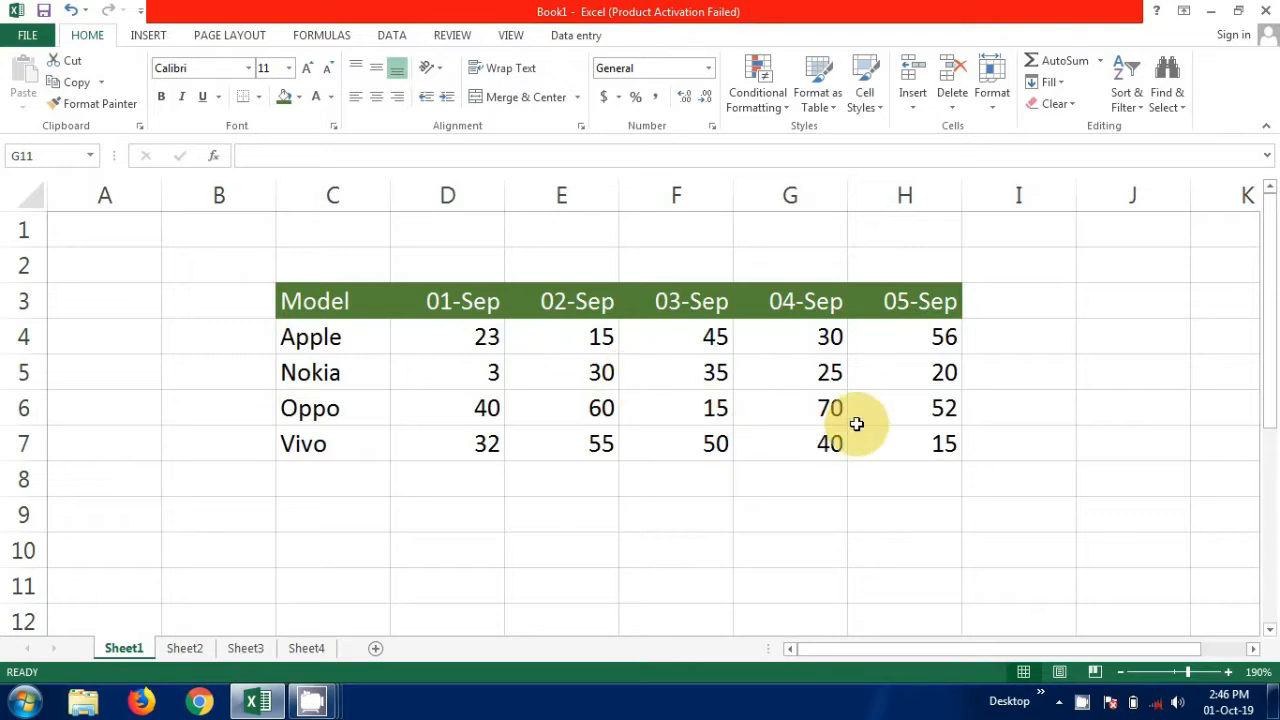
Look through the model tables on Sheet2 and Sheet3, and return to Sheet1.
click(180, 649)
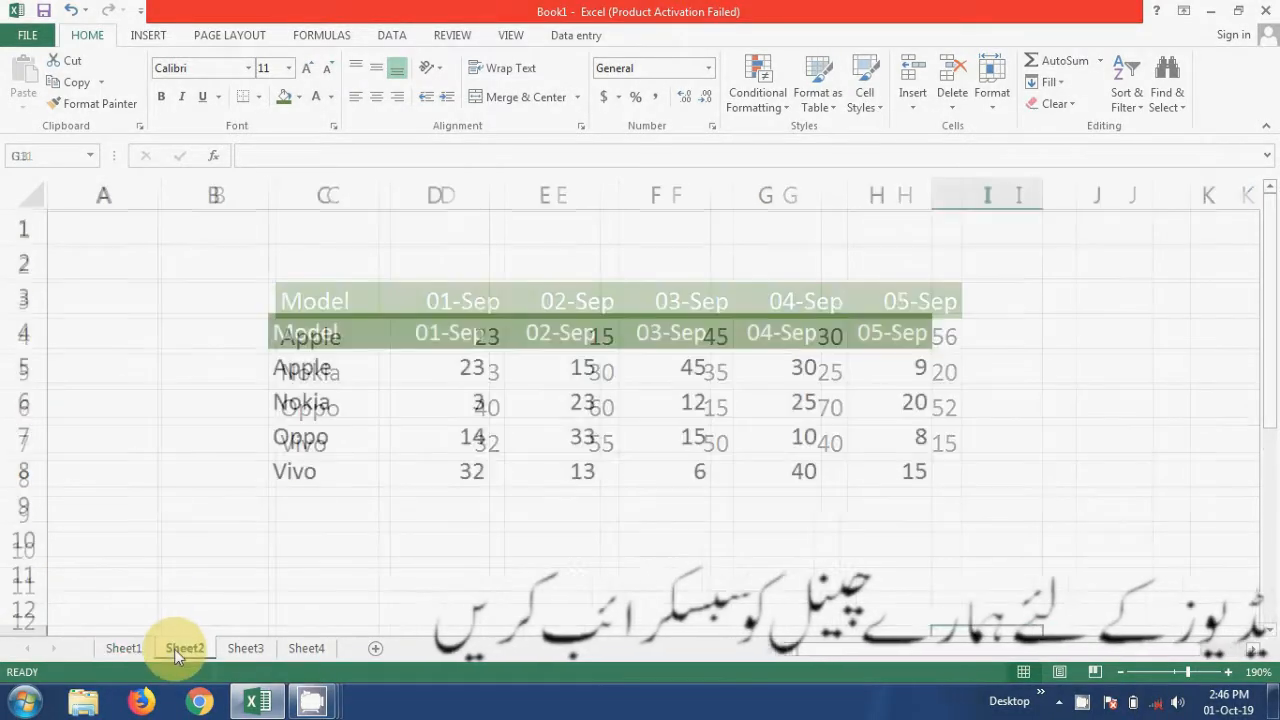
click(245, 648)
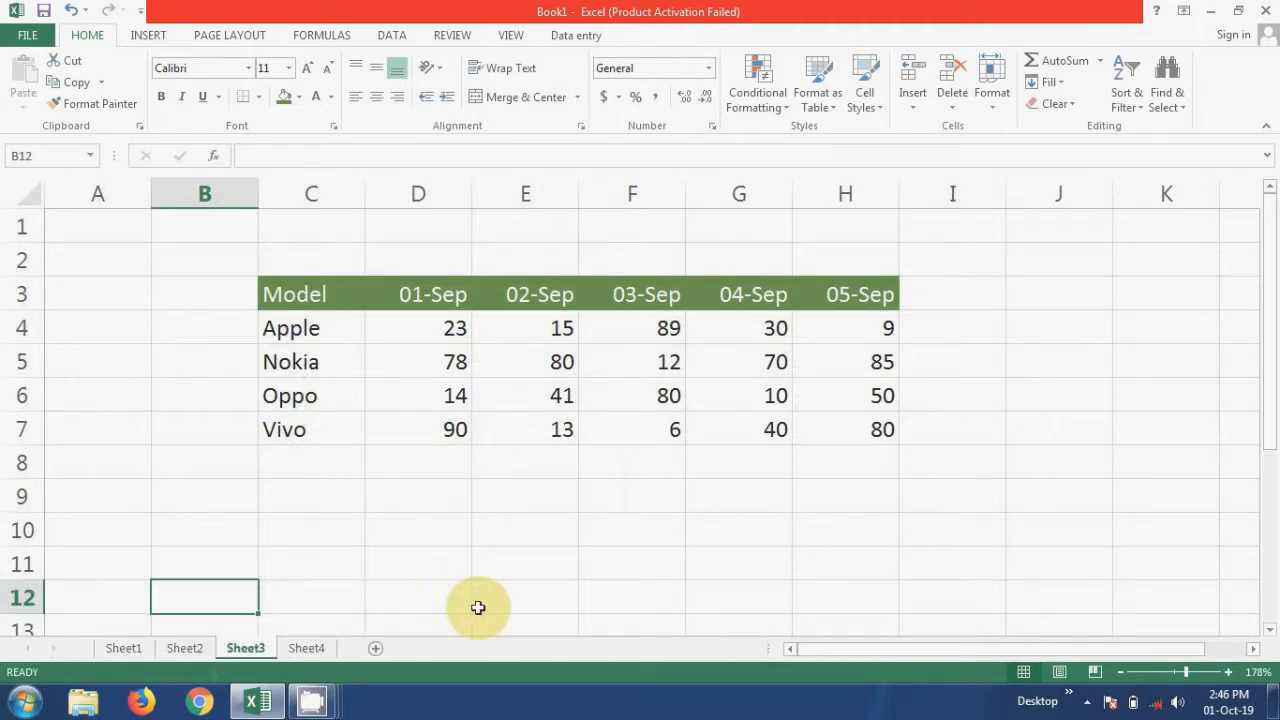
click(185, 648)
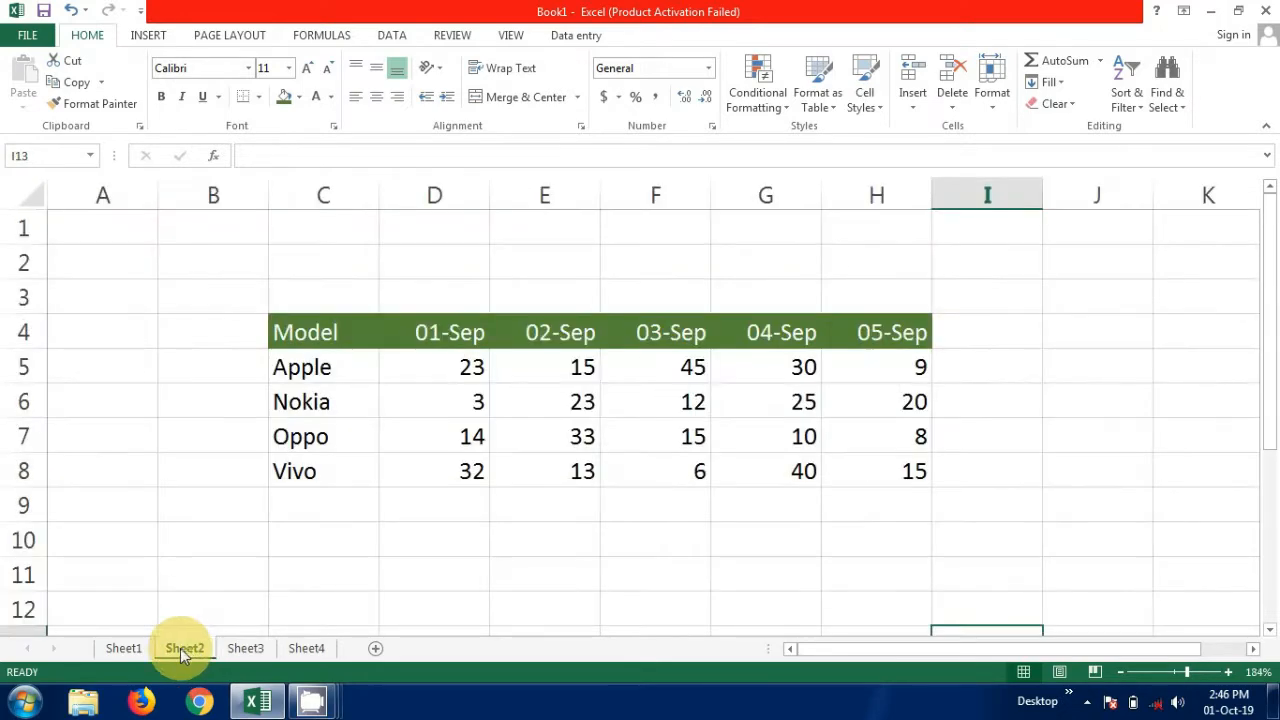
click(126, 648)
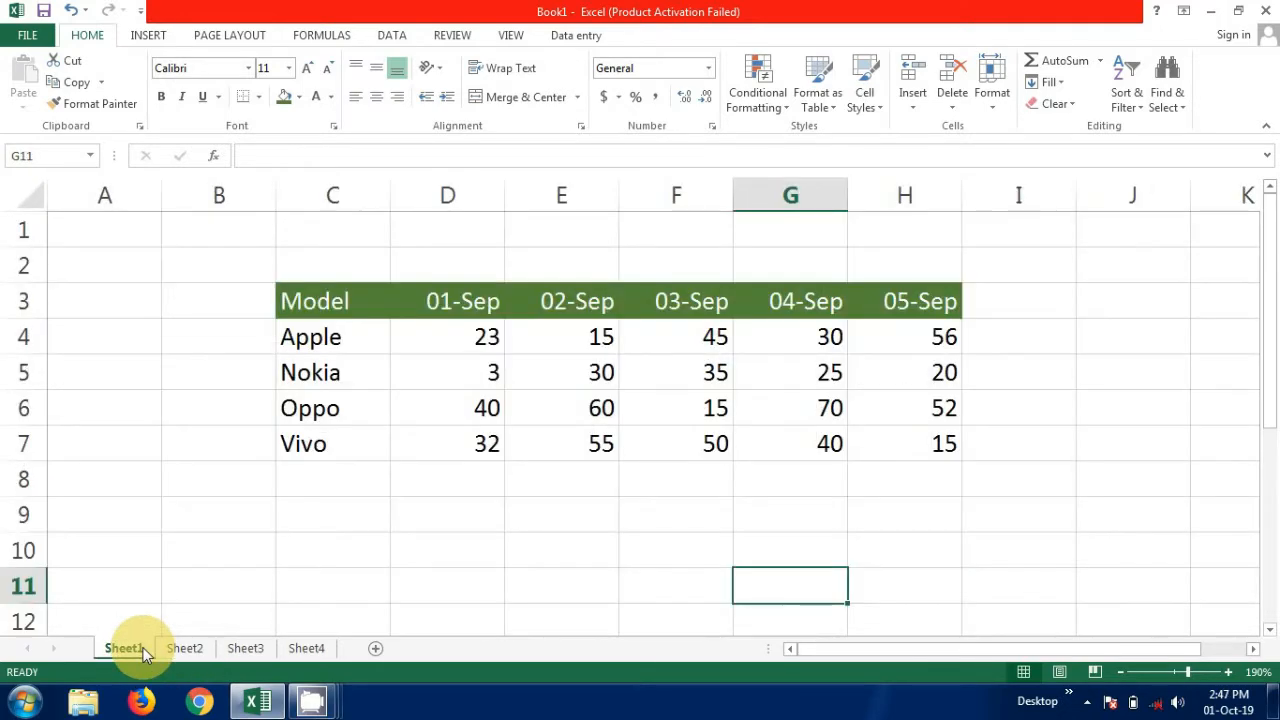
Apply all borders to the model table in C3:H7 on Sheet1.
click(351, 456)
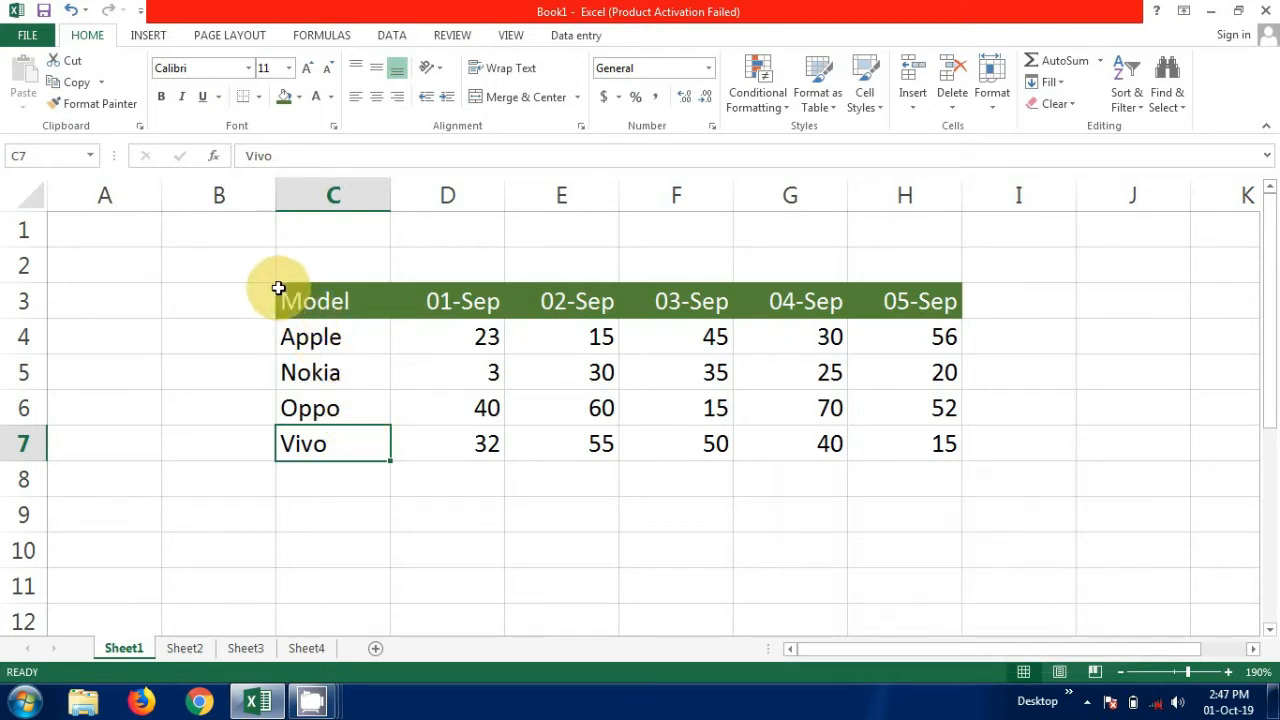
drag(285, 290, 875, 436)
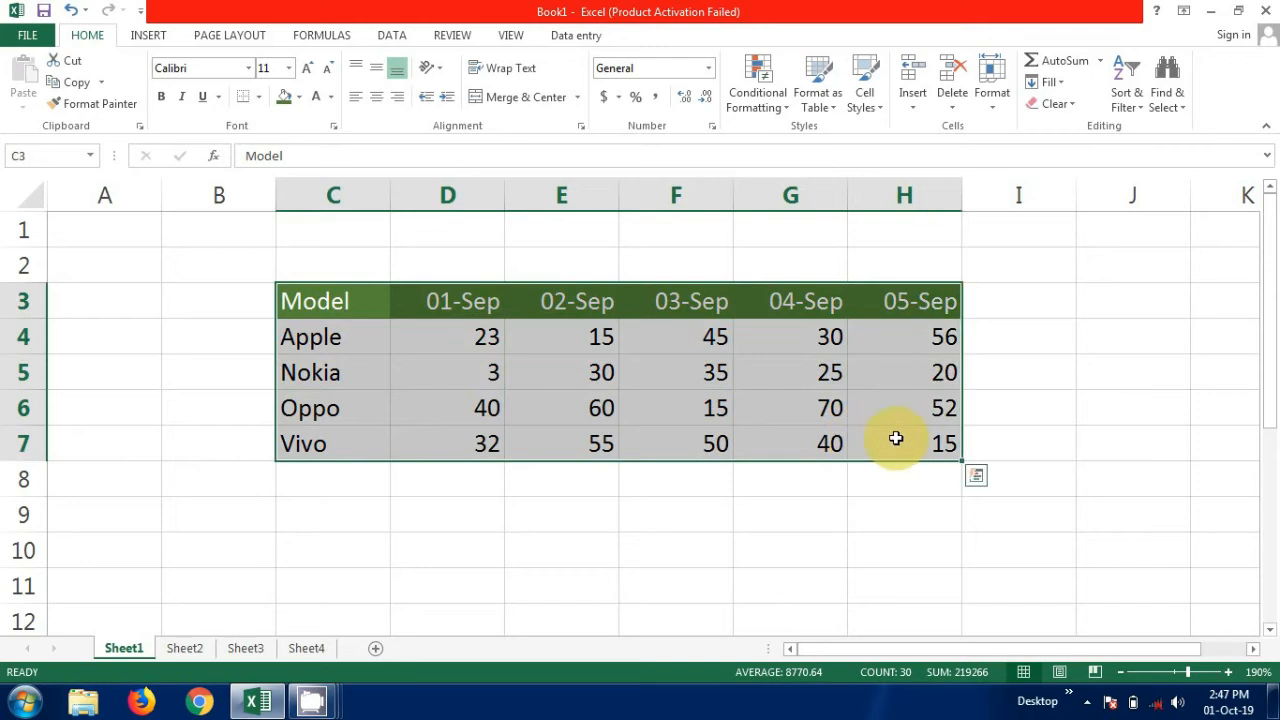
click(259, 97)
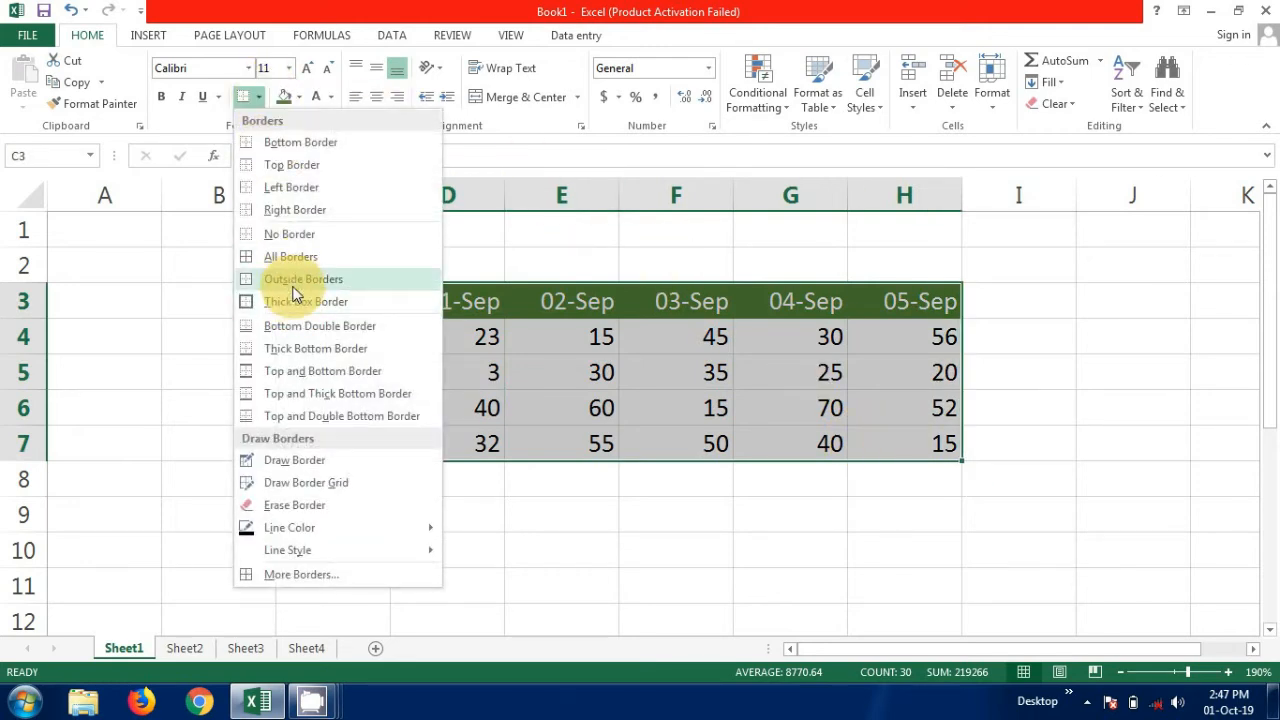
click(288, 257)
click(324, 517)
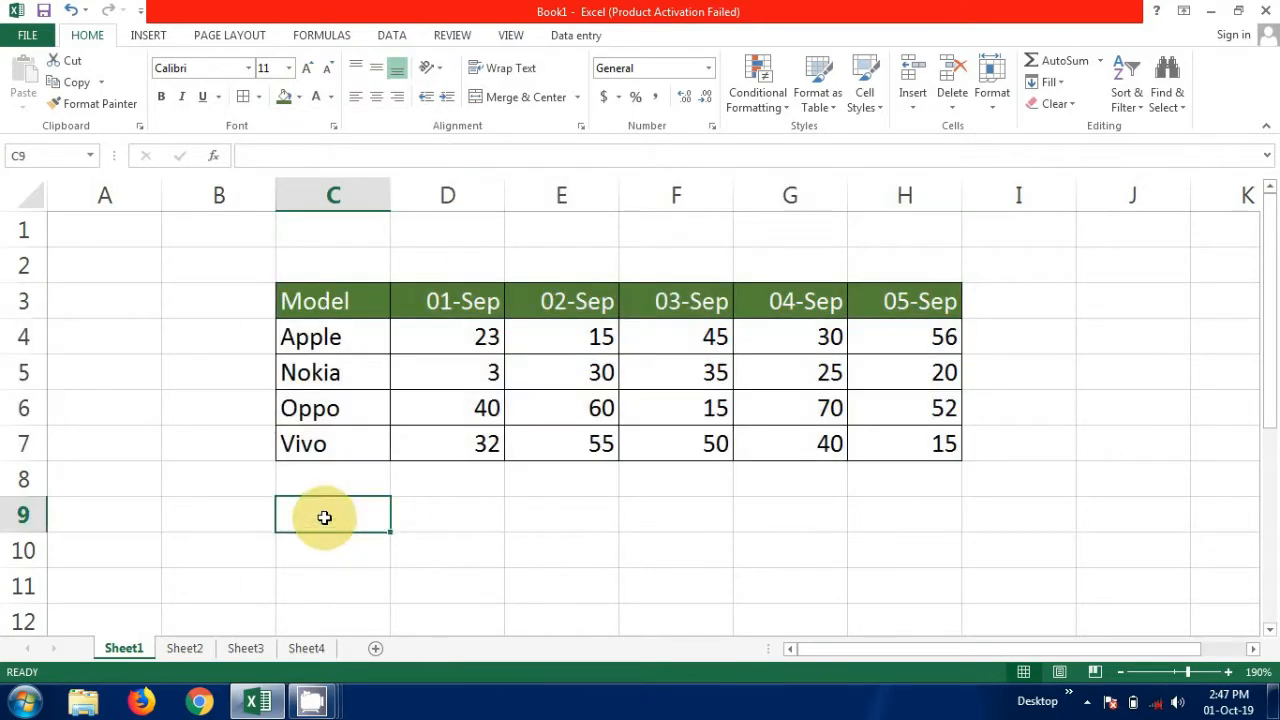
Apply all borders to the model table in C4:H8 on Sheet2.
click(185, 648)
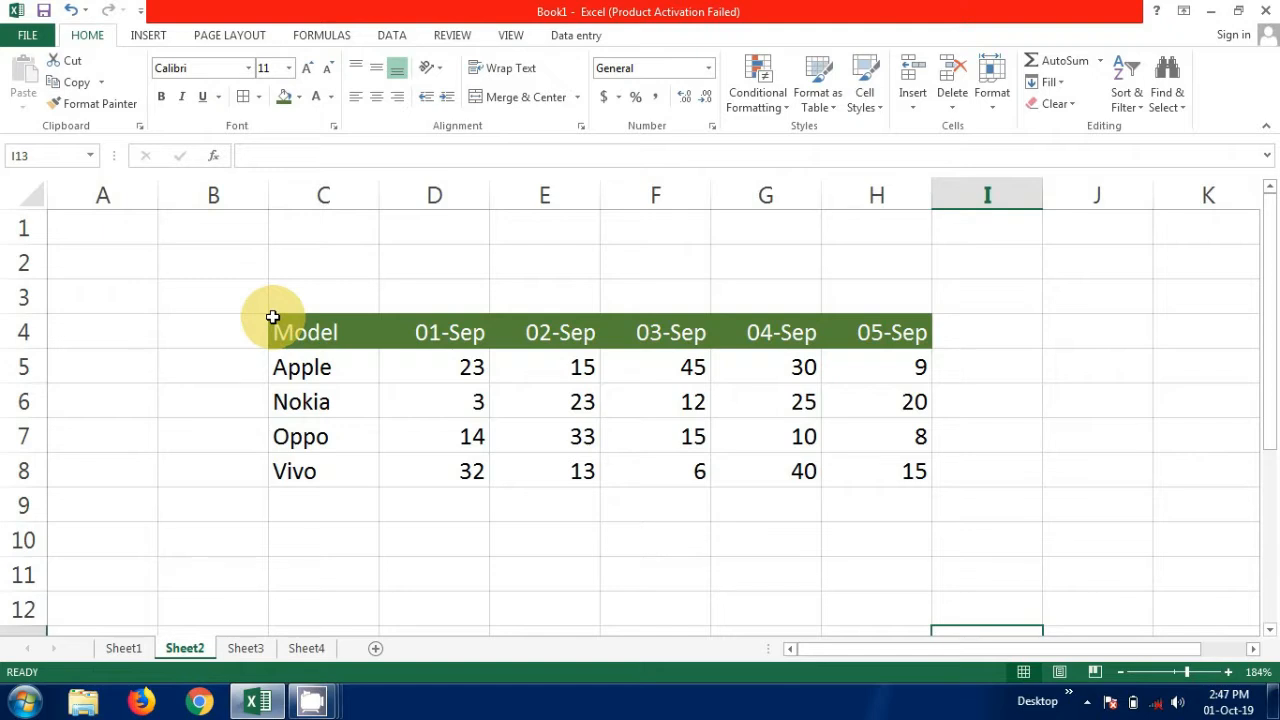
drag(272, 317, 860, 472)
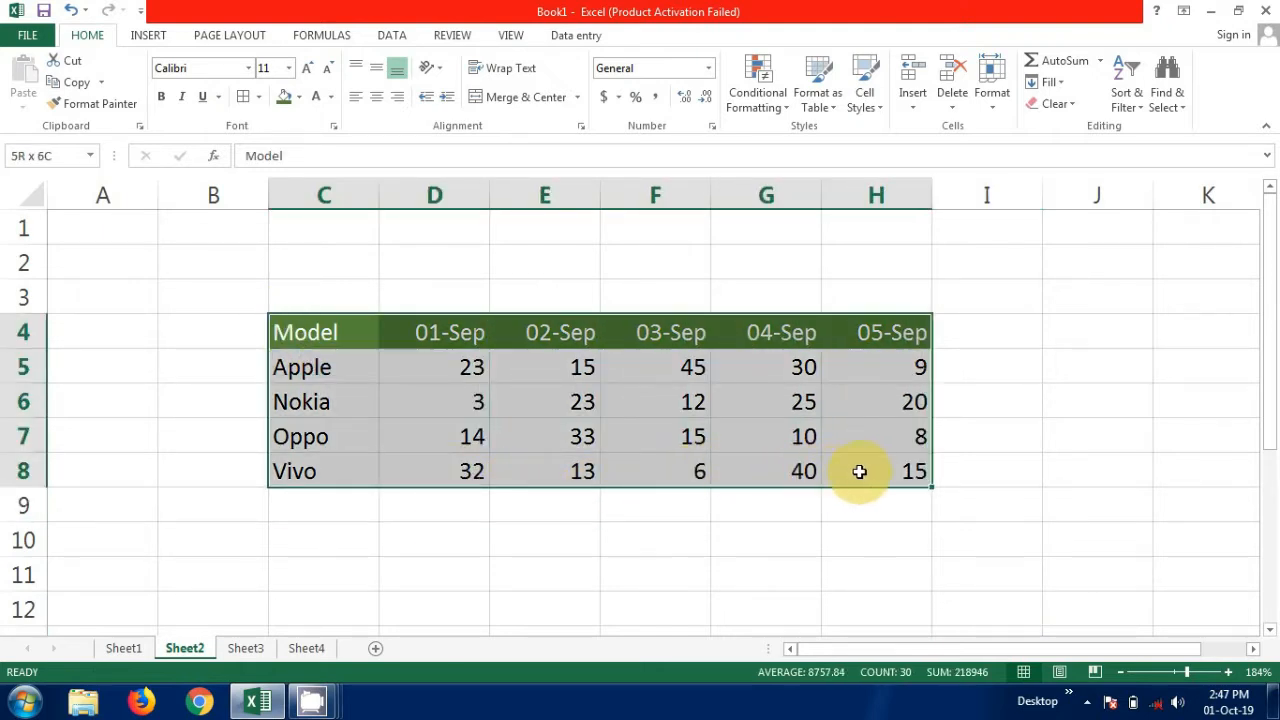
click(258, 97)
click(279, 251)
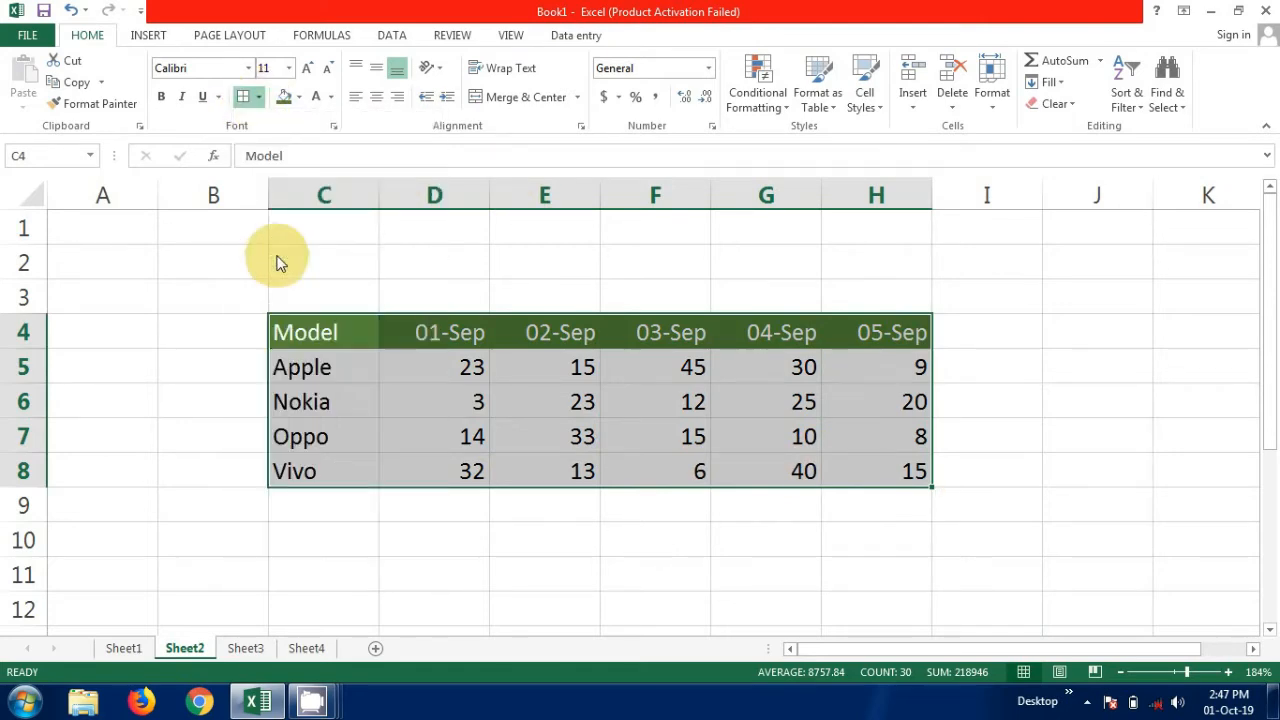
Apply all borders to the model table in C3:H7 on Sheet3.
click(247, 648)
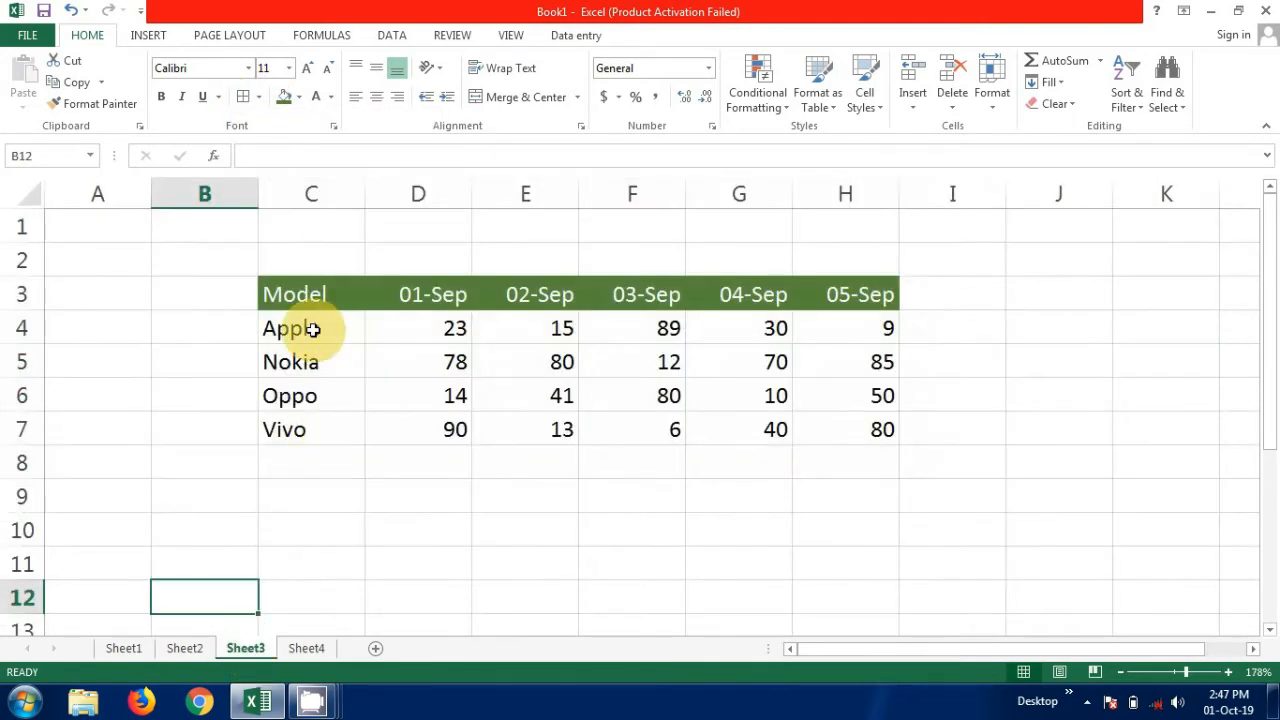
drag(262, 278, 819, 425)
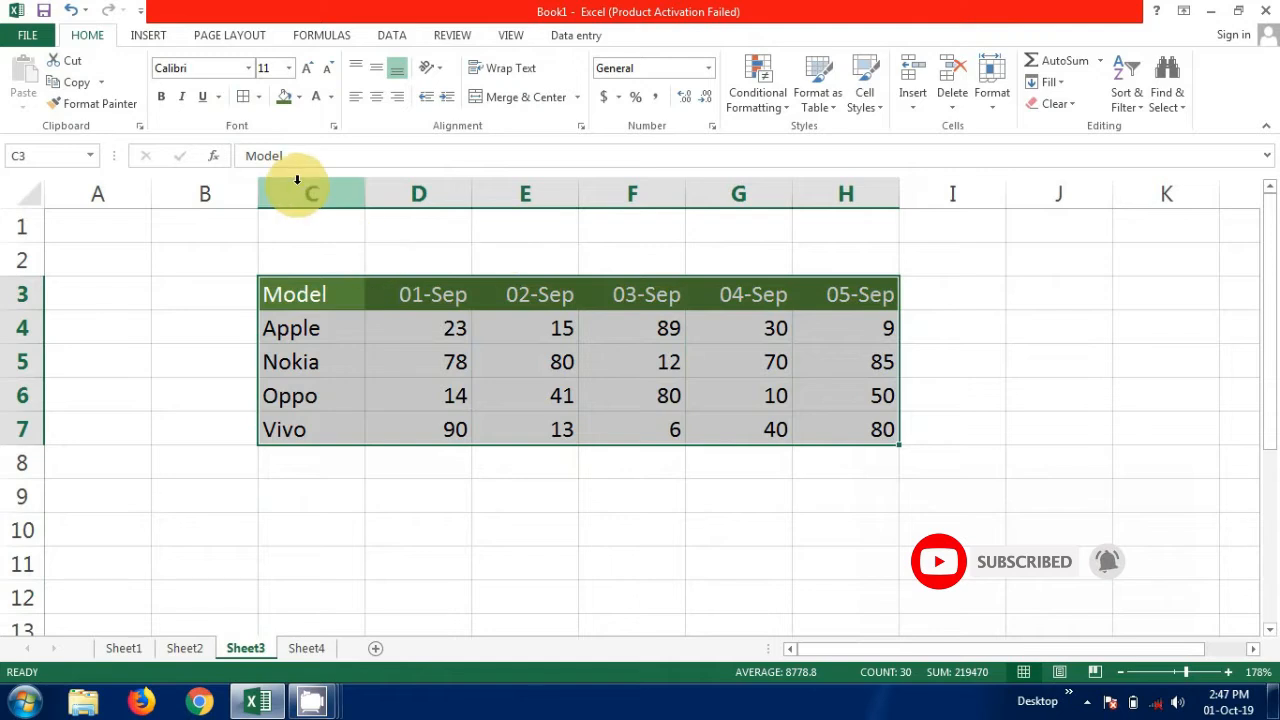
click(261, 96)
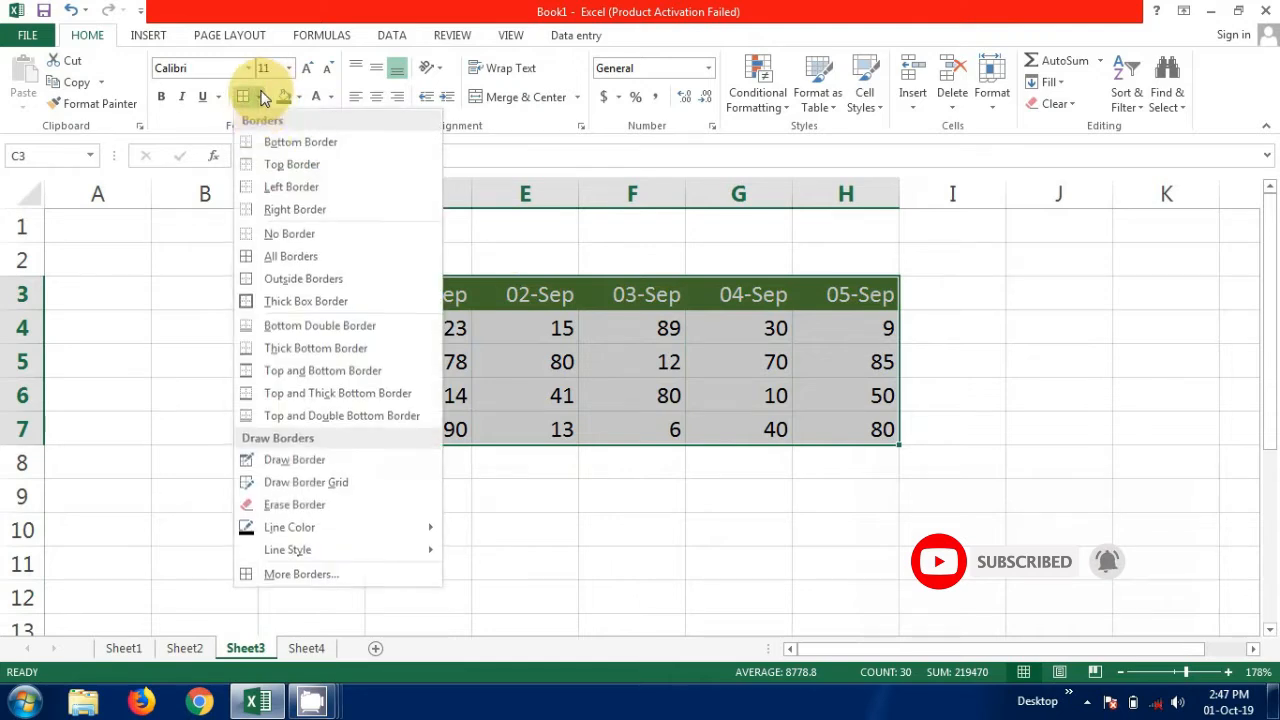
click(298, 259)
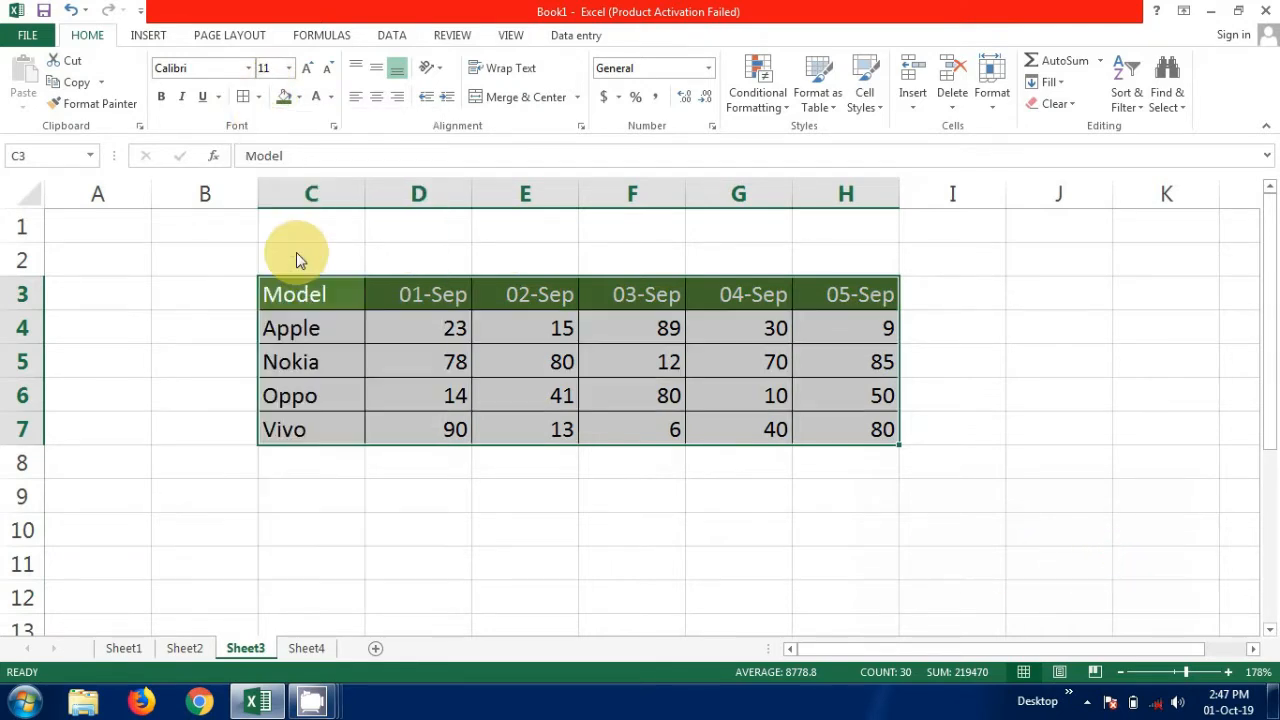
click(256, 465)
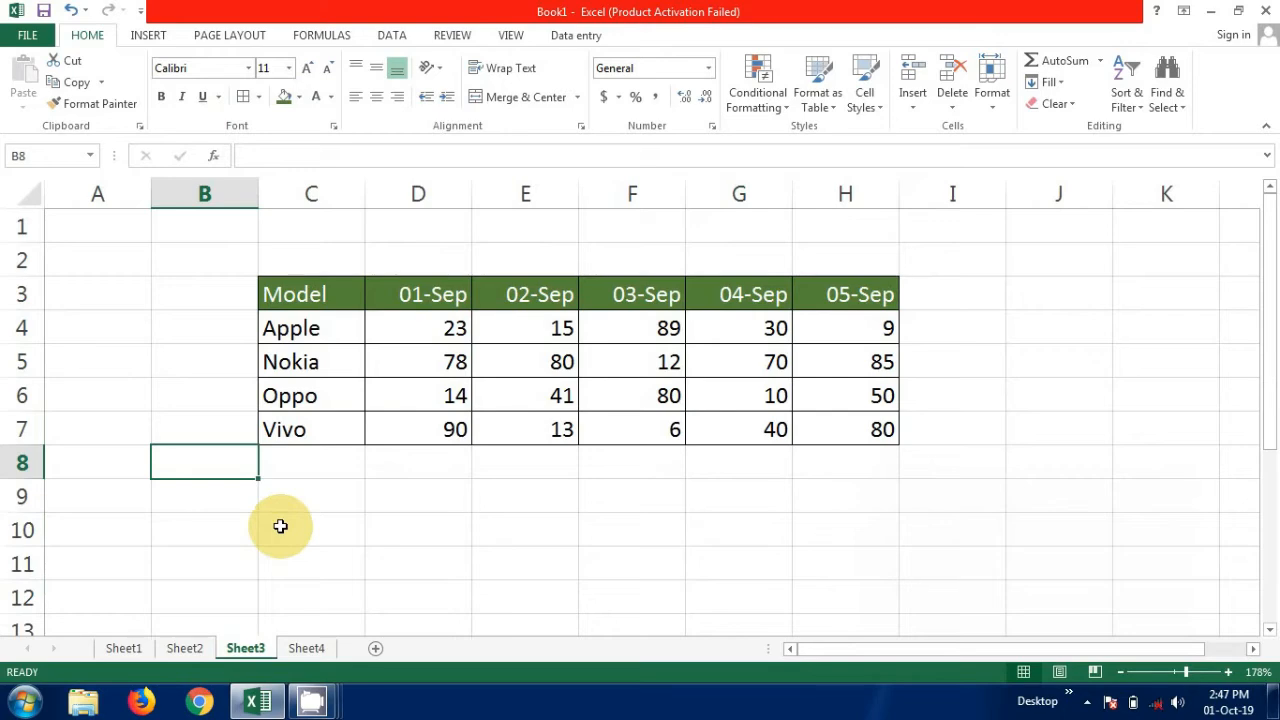
Review the bordered tables on Sheet1, Sheet2 and Sheet3.
click(183, 648)
click(351, 494)
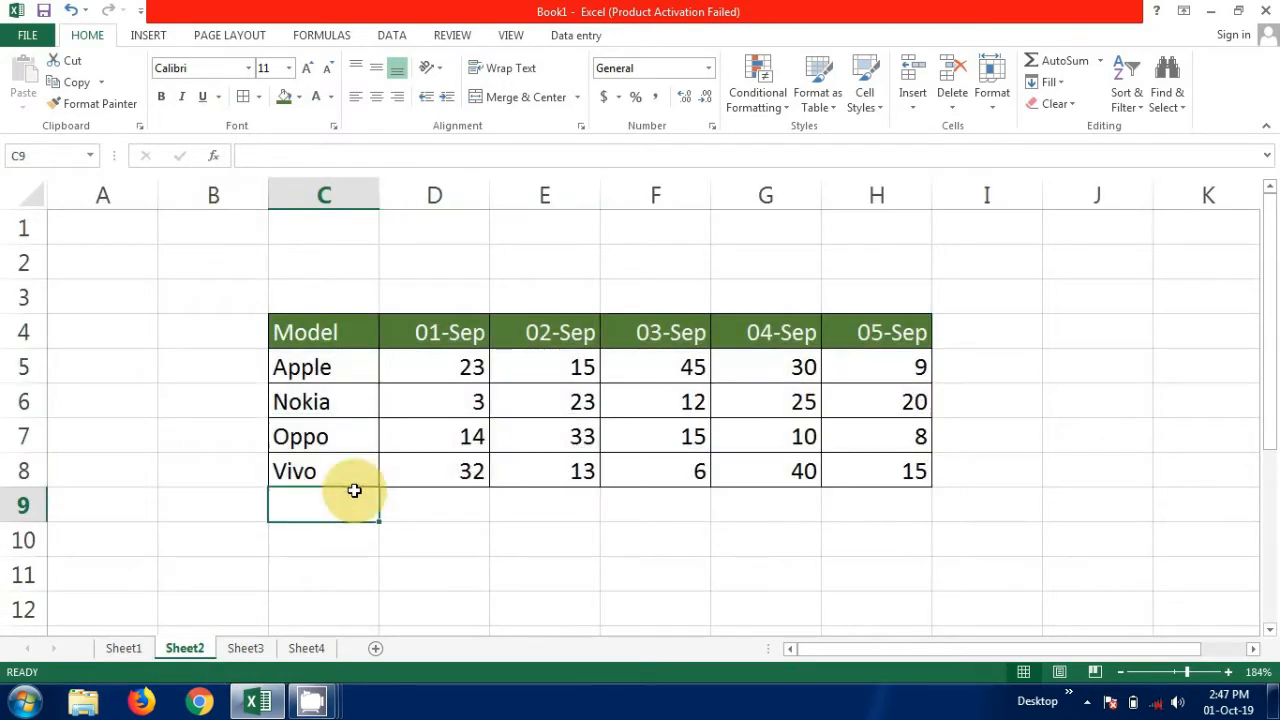
click(129, 646)
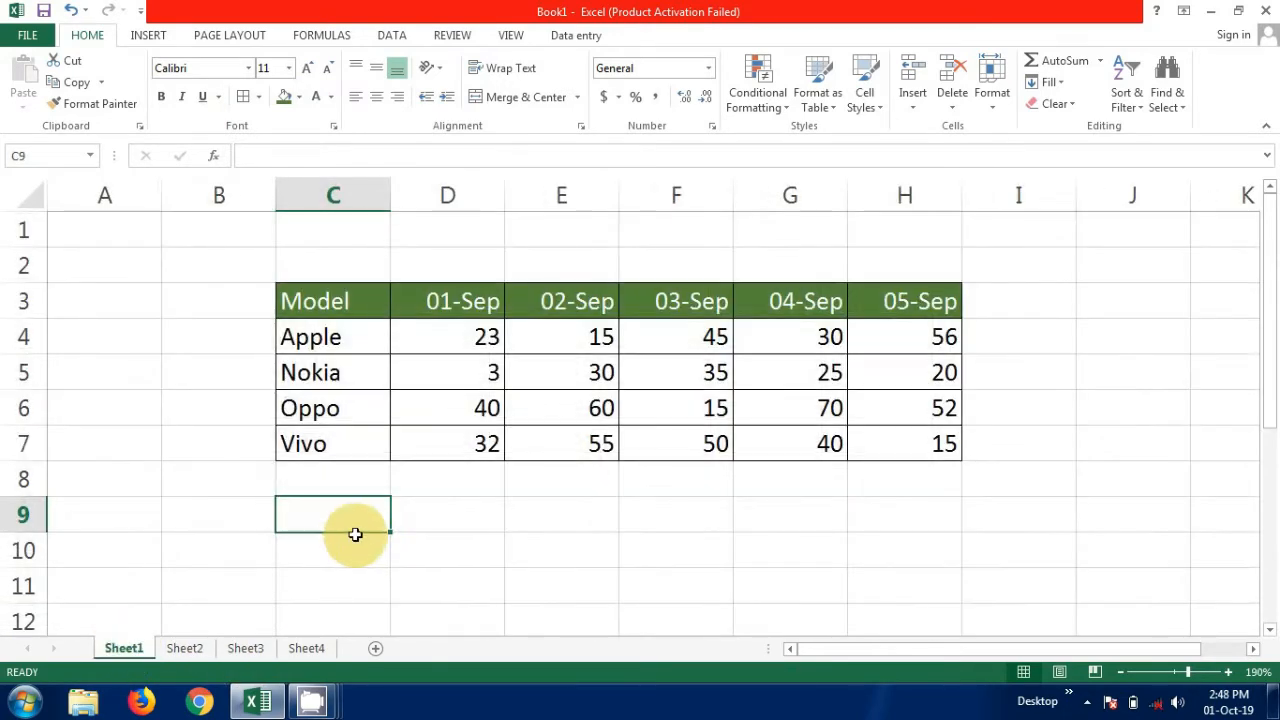
click(480, 506)
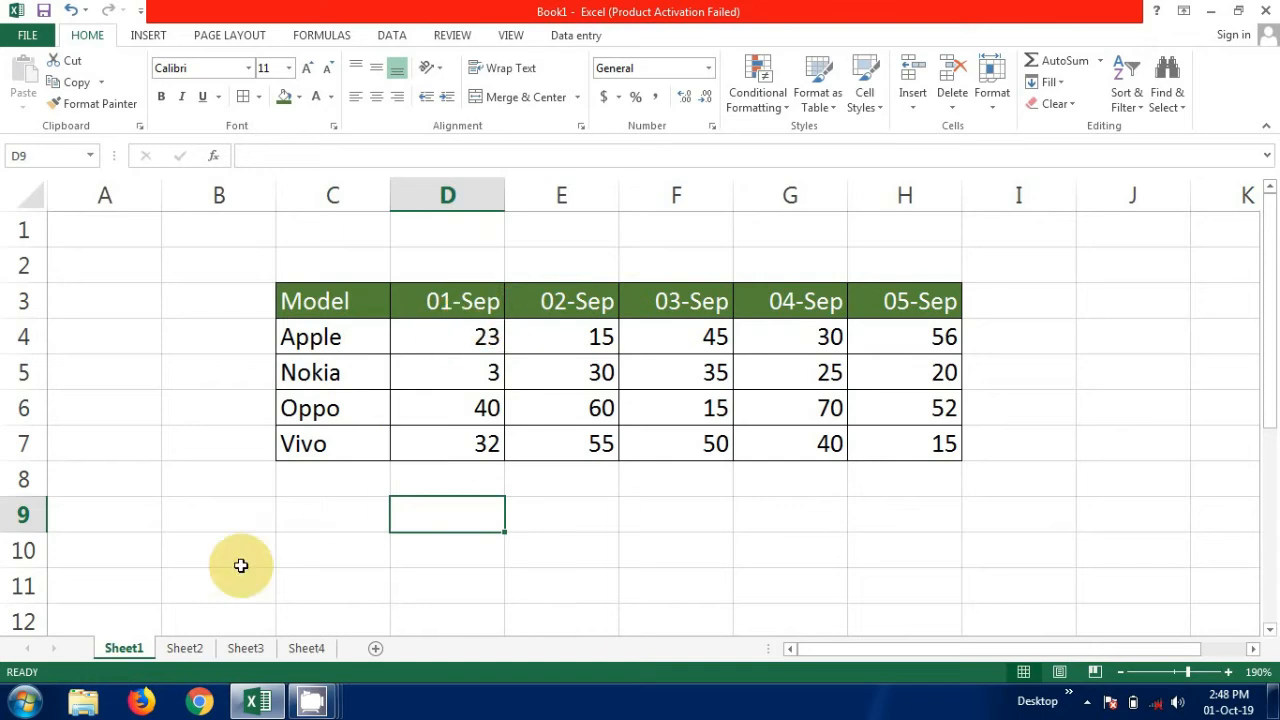
click(184, 649)
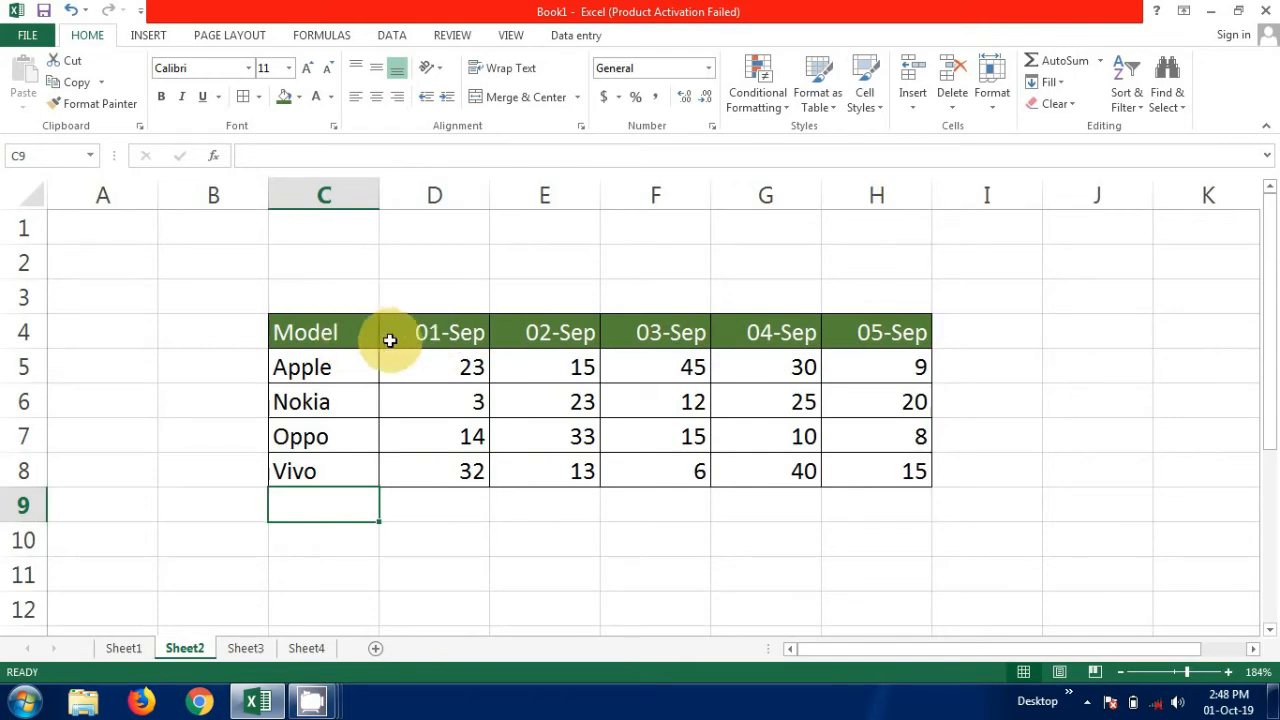
click(262, 651)
click(334, 566)
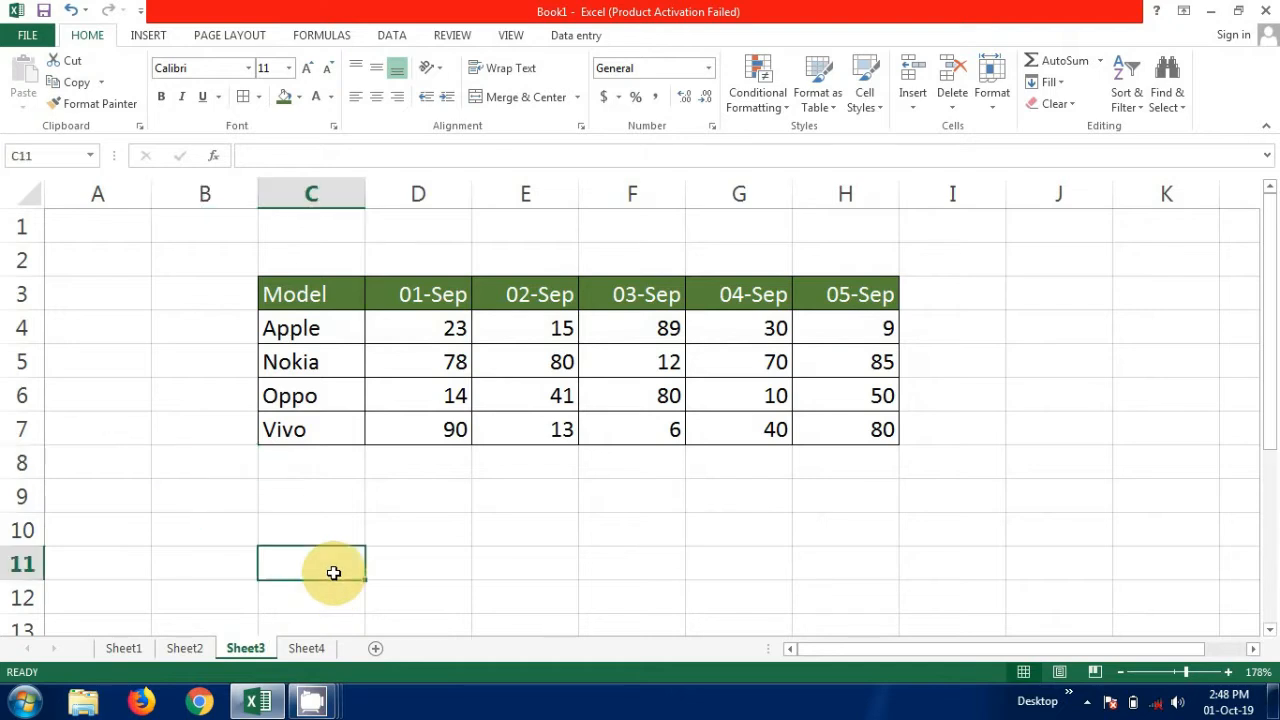
Start Consolidate from cell D3 on Sheet4 with Sum as the function.
click(306, 648)
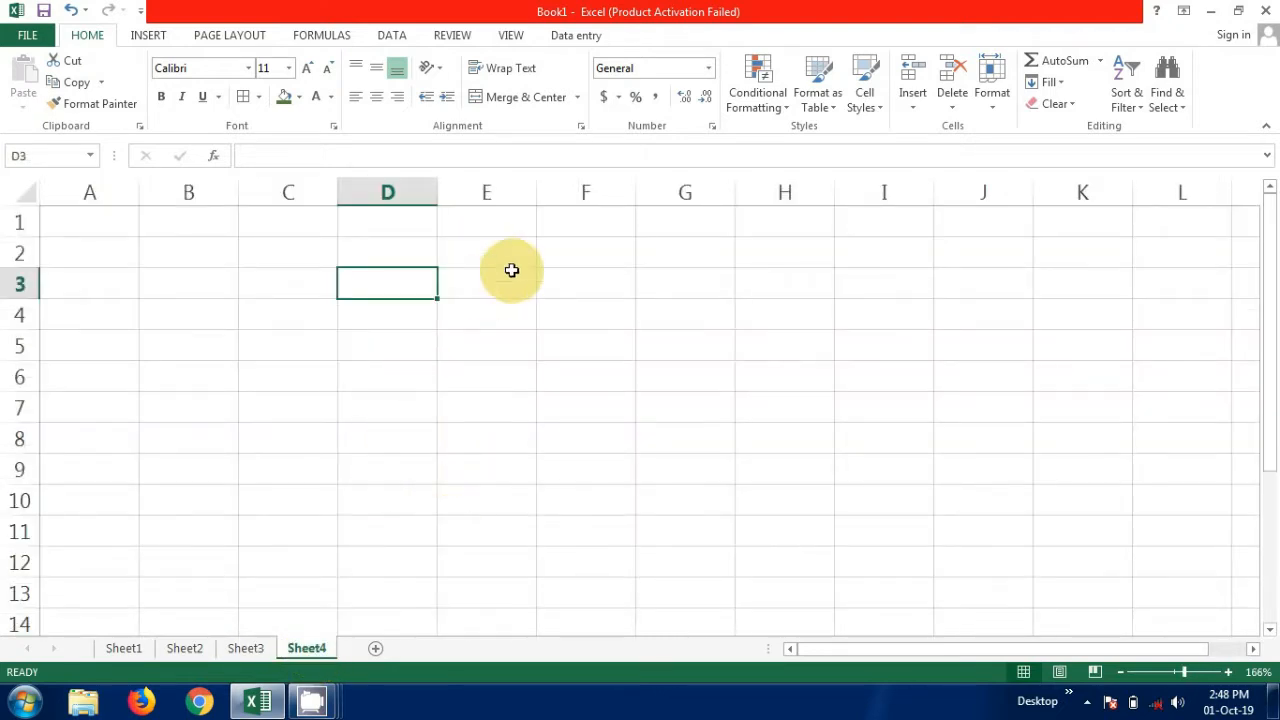
drag(436, 300, 505, 327)
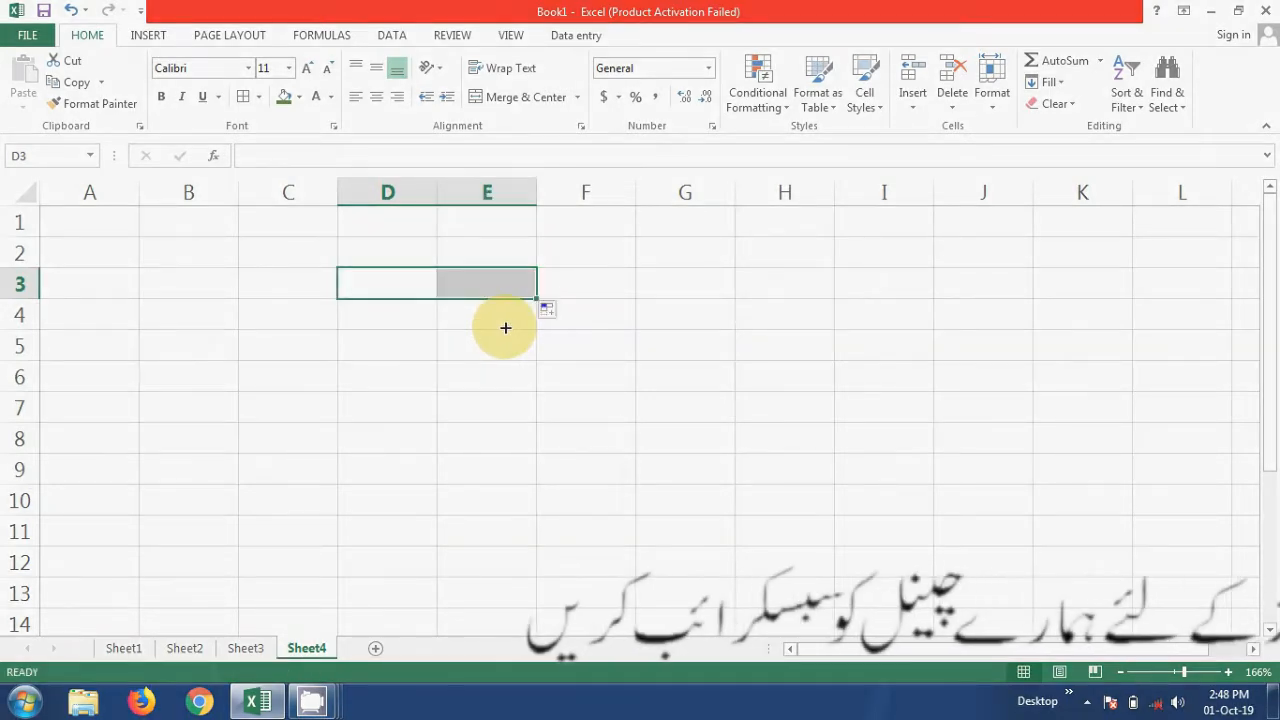
click(505, 327)
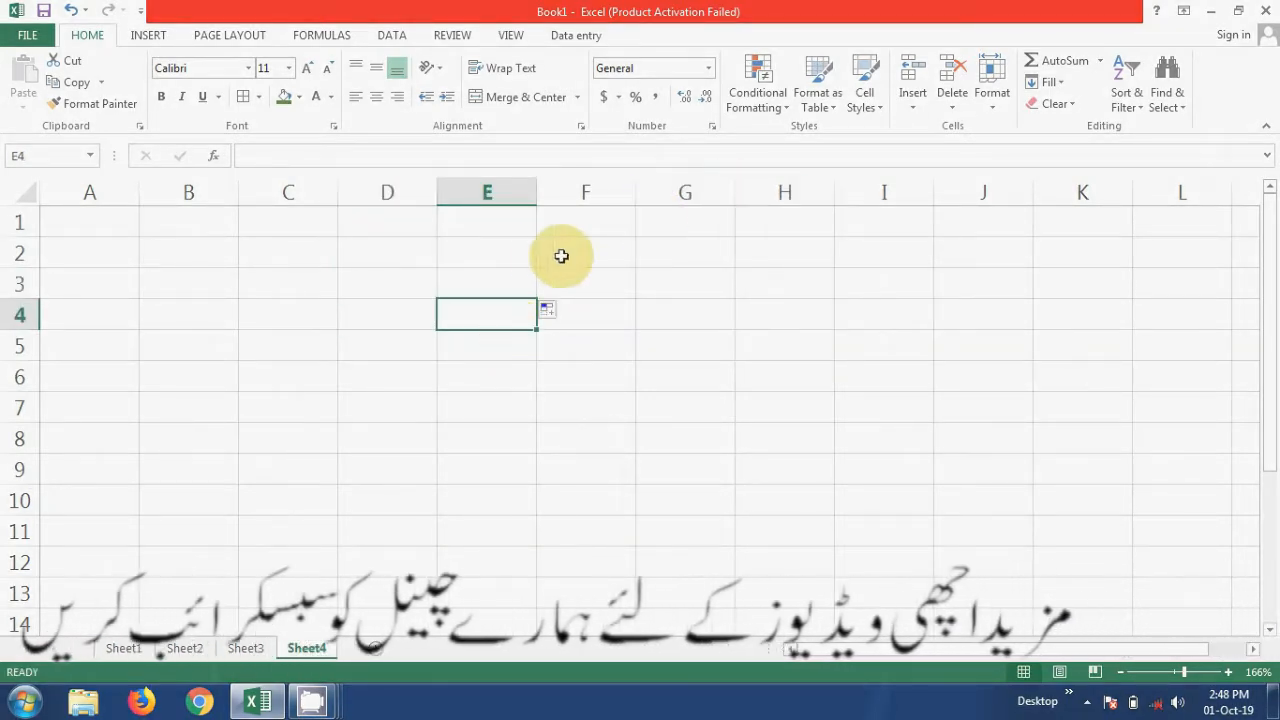
click(392, 38)
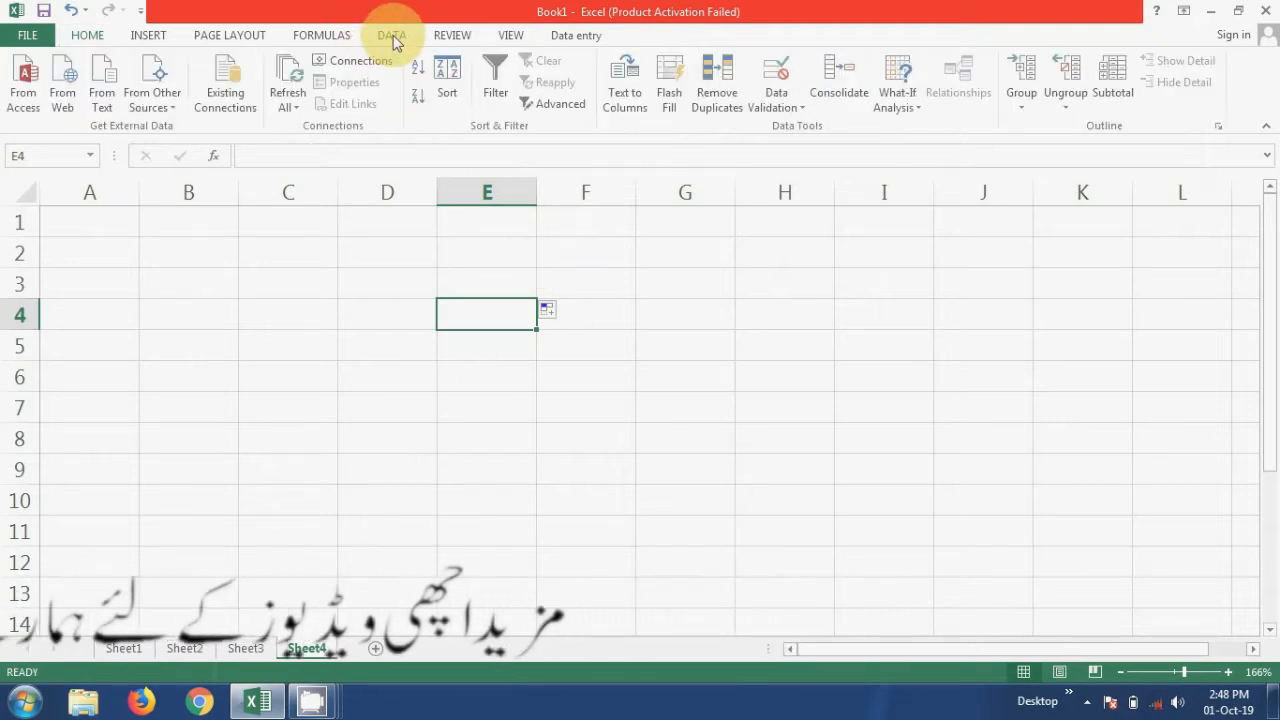
click(398, 280)
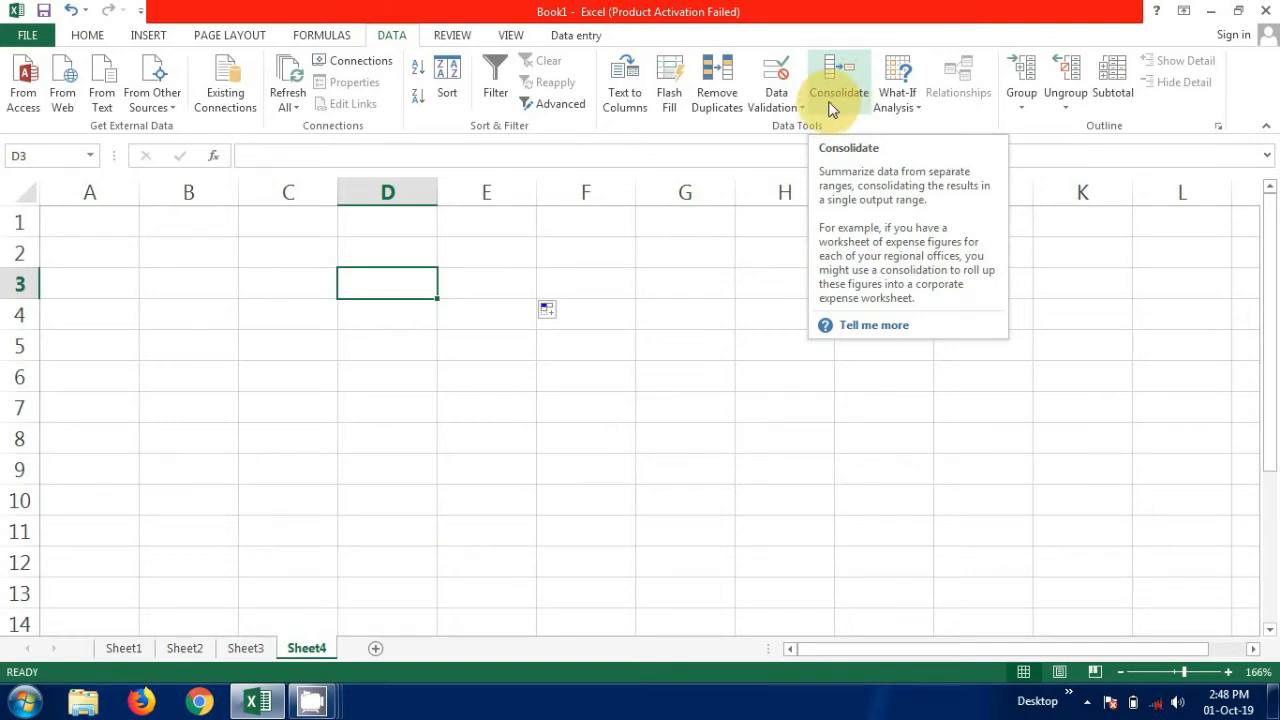
click(836, 100)
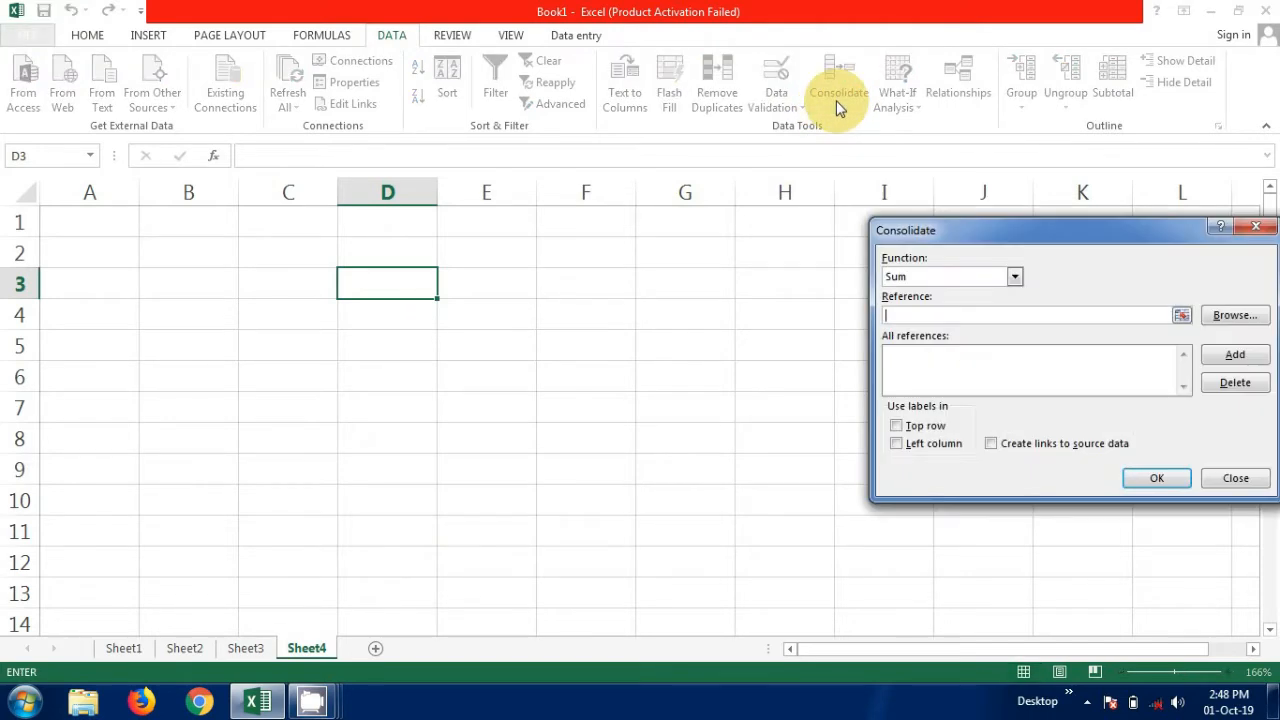
click(1015, 275)
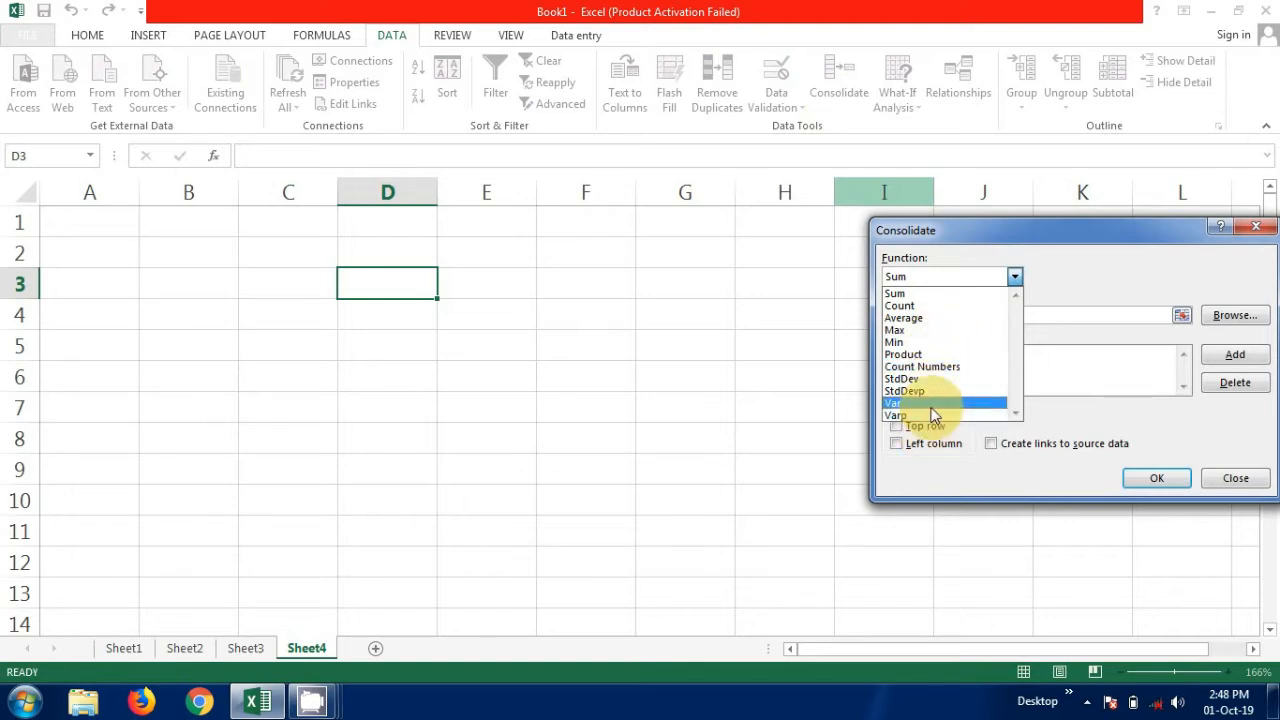
click(909, 290)
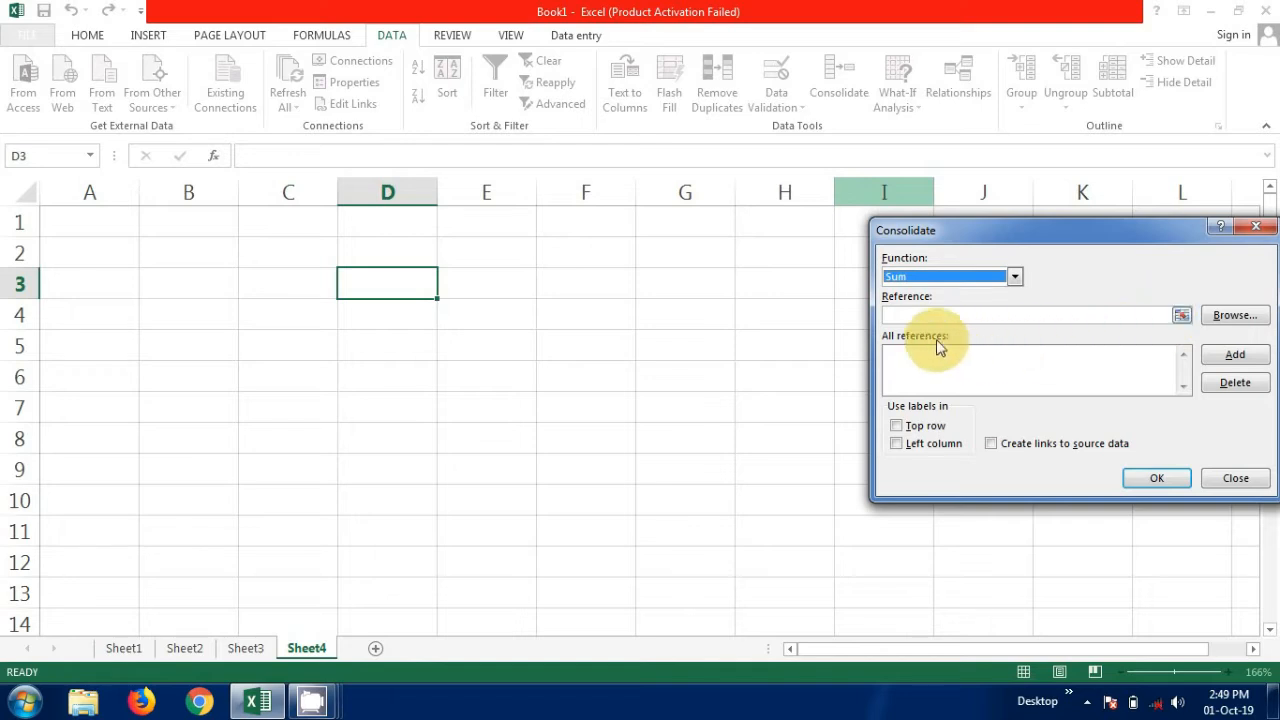
Add the Sheet1 table range C3:H7, including its headers, to the Consolidate references.
click(1181, 316)
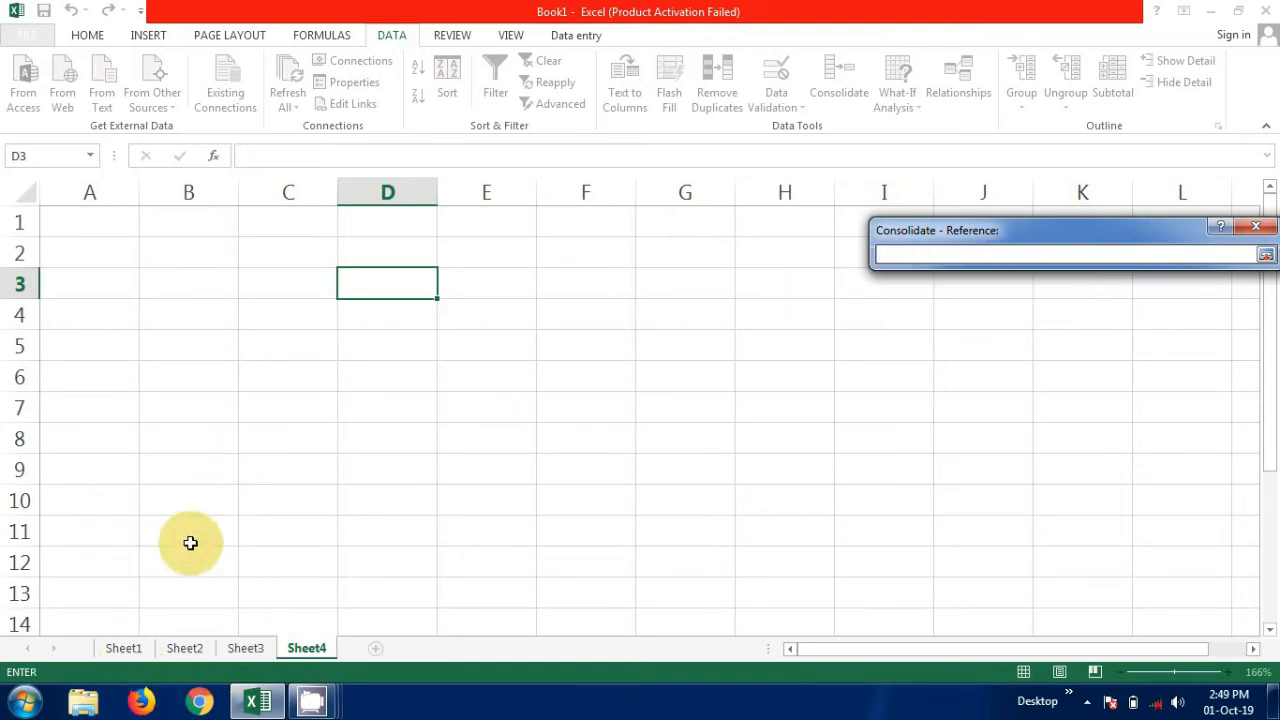
click(124, 650)
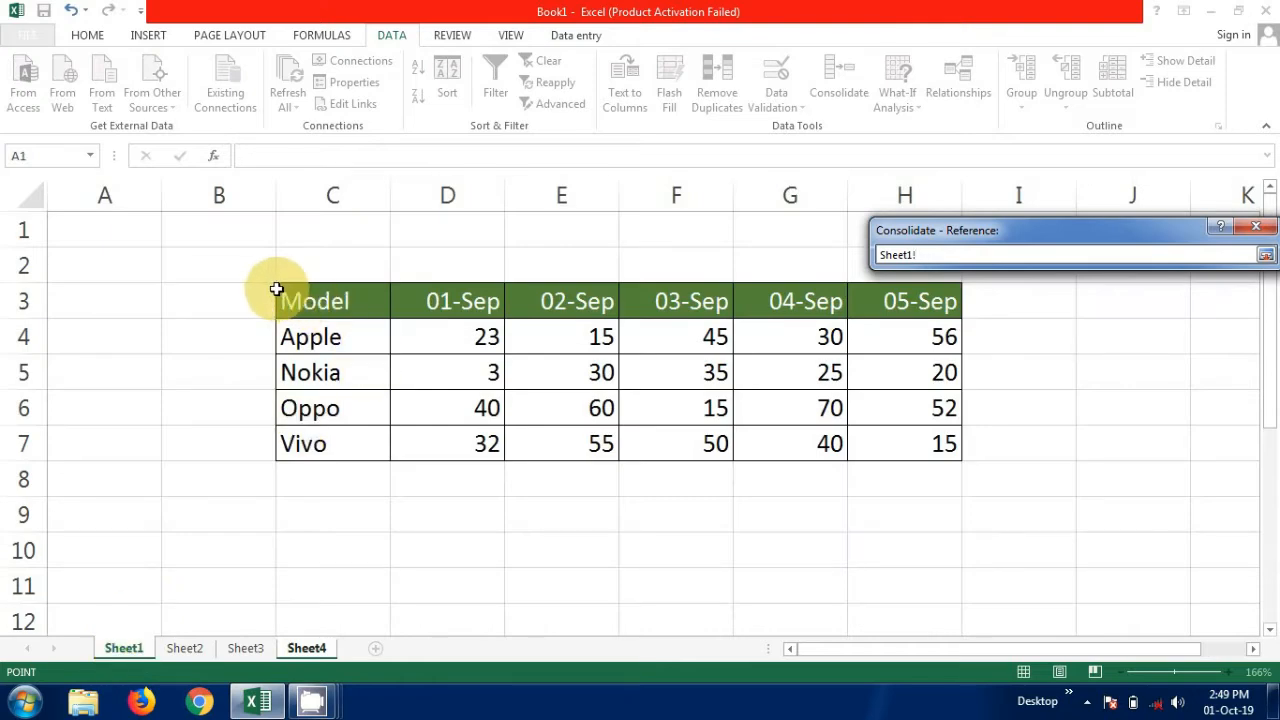
drag(276, 289, 628, 453)
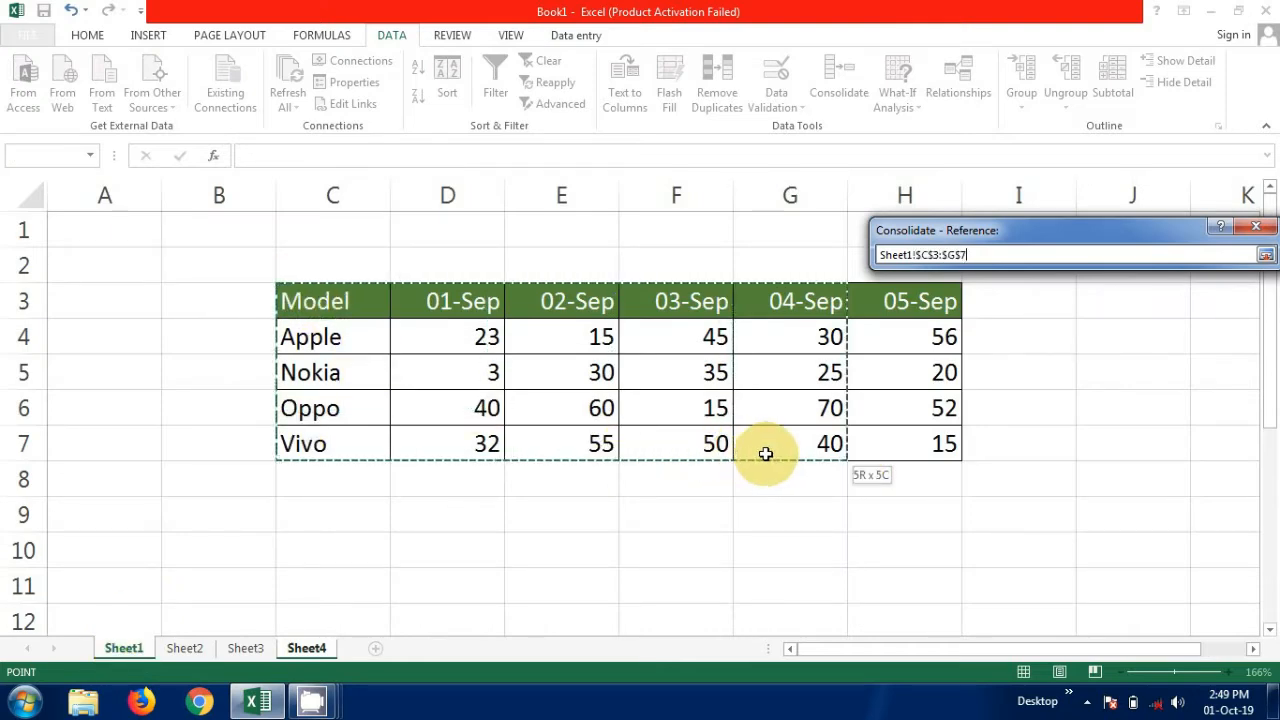
drag(810, 452, 892, 450)
click(1265, 258)
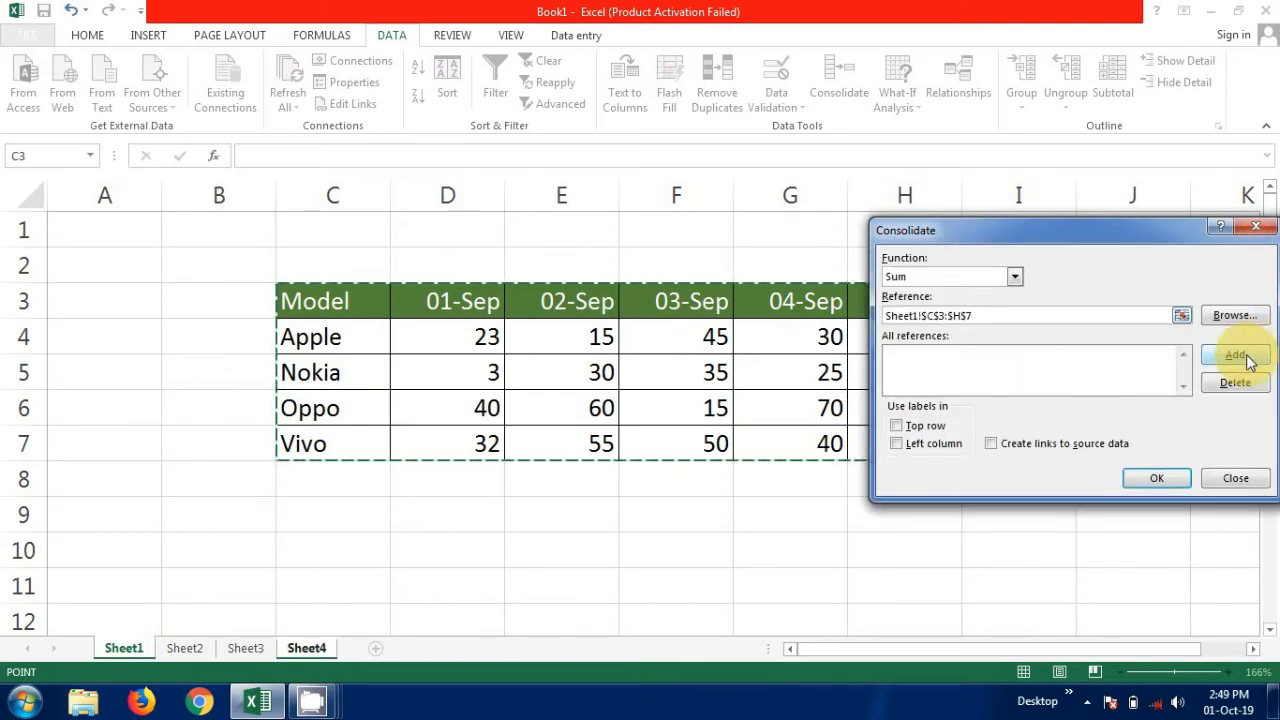
click(1247, 358)
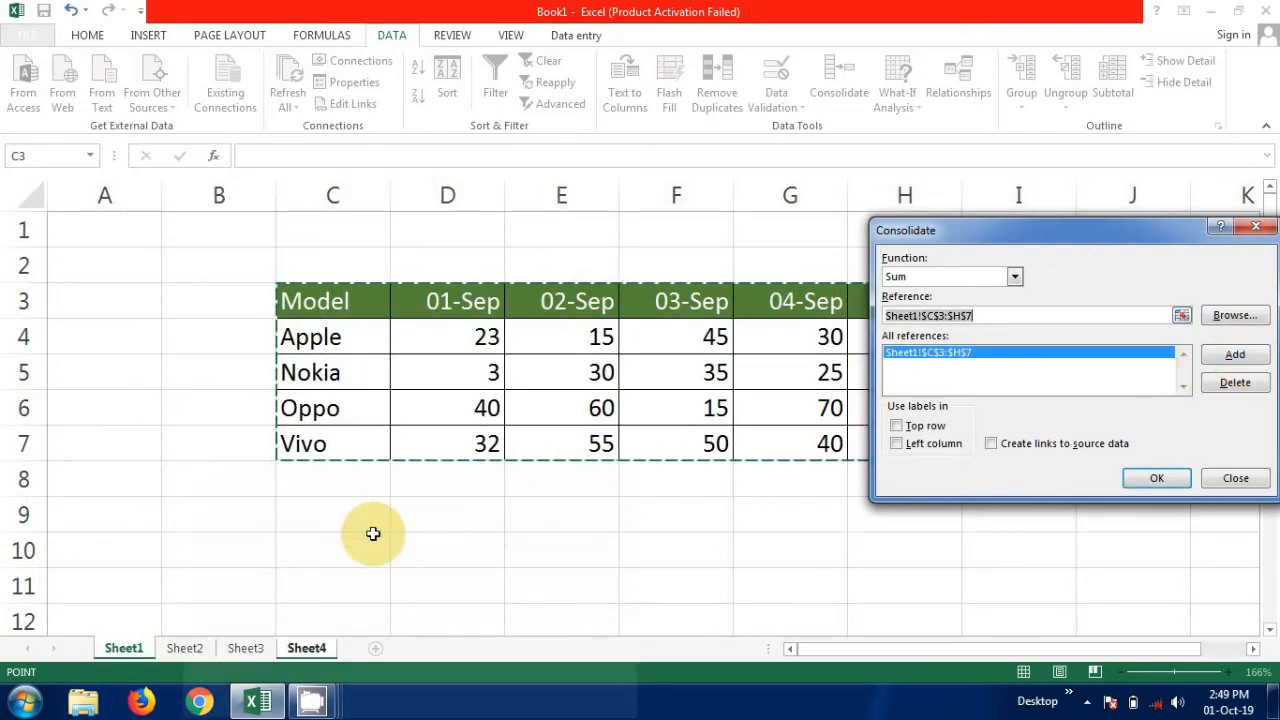
Add the Sheet2 table range C4:H8, including its headers, to the Consolidate references.
click(188, 650)
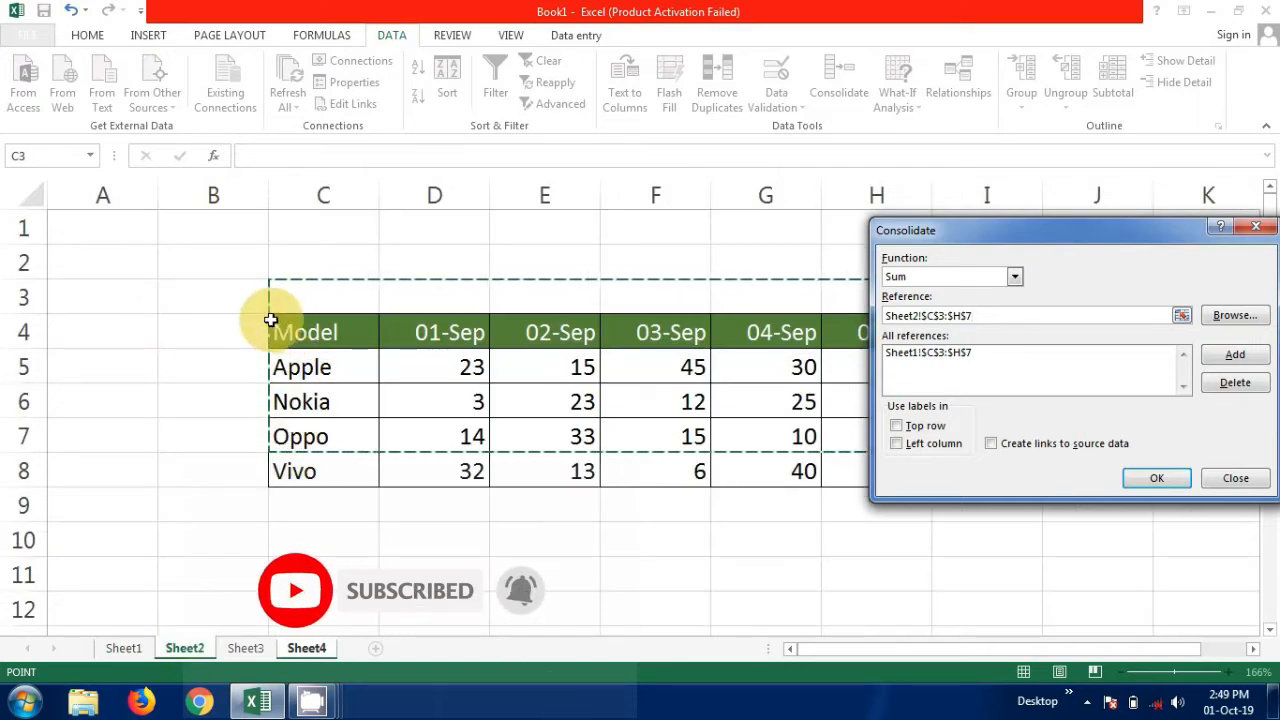
drag(270, 316, 889, 477)
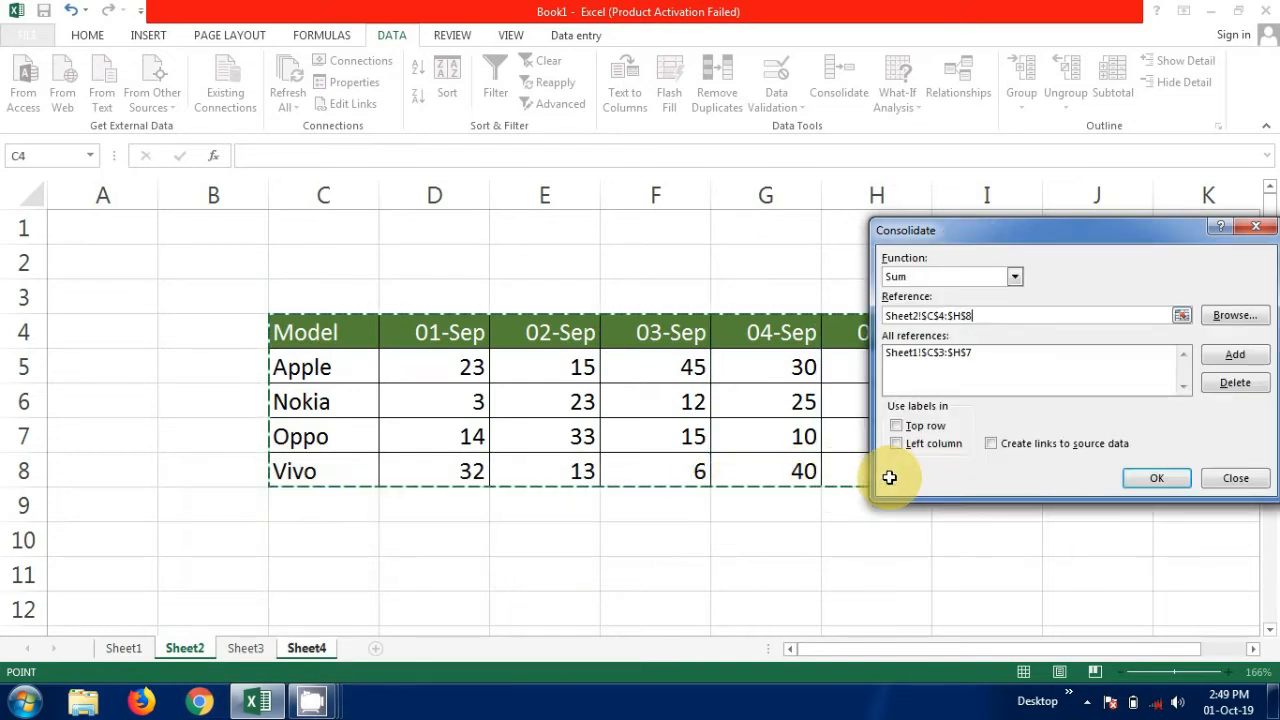
click(1238, 355)
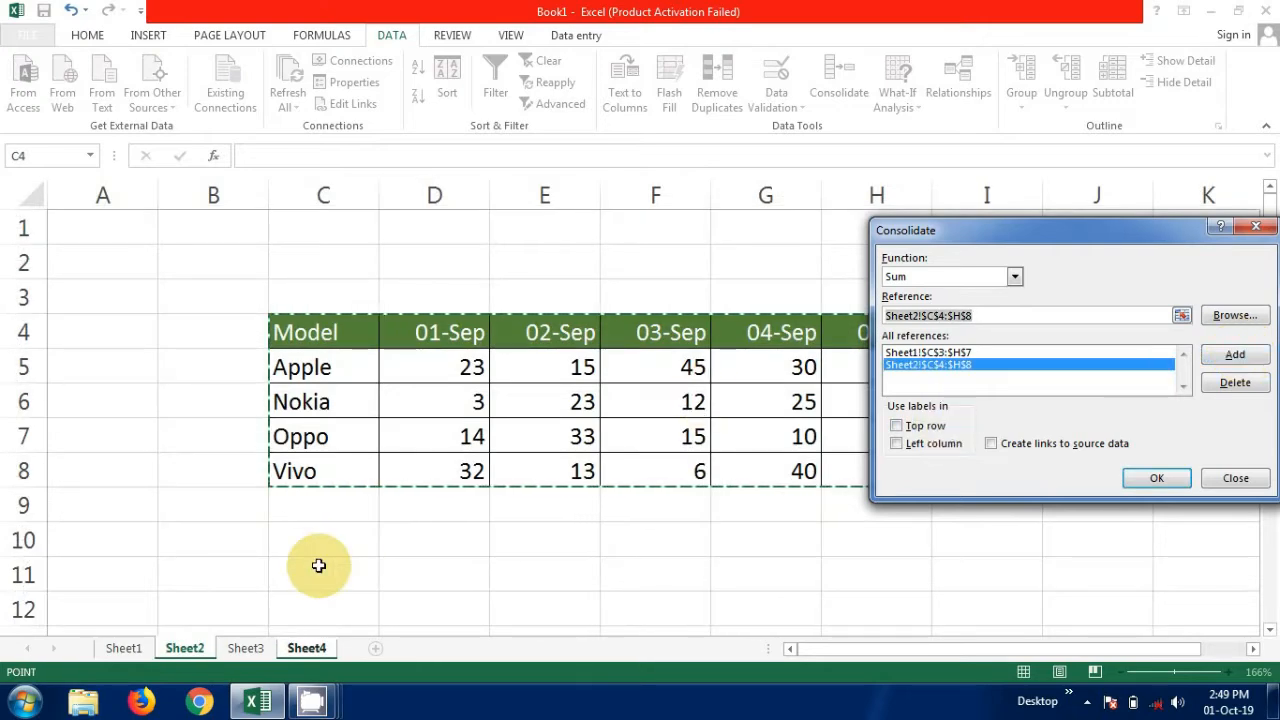
Add the Sheet3 table range C3:H7, including its headers, to the Consolidate references.
click(245, 648)
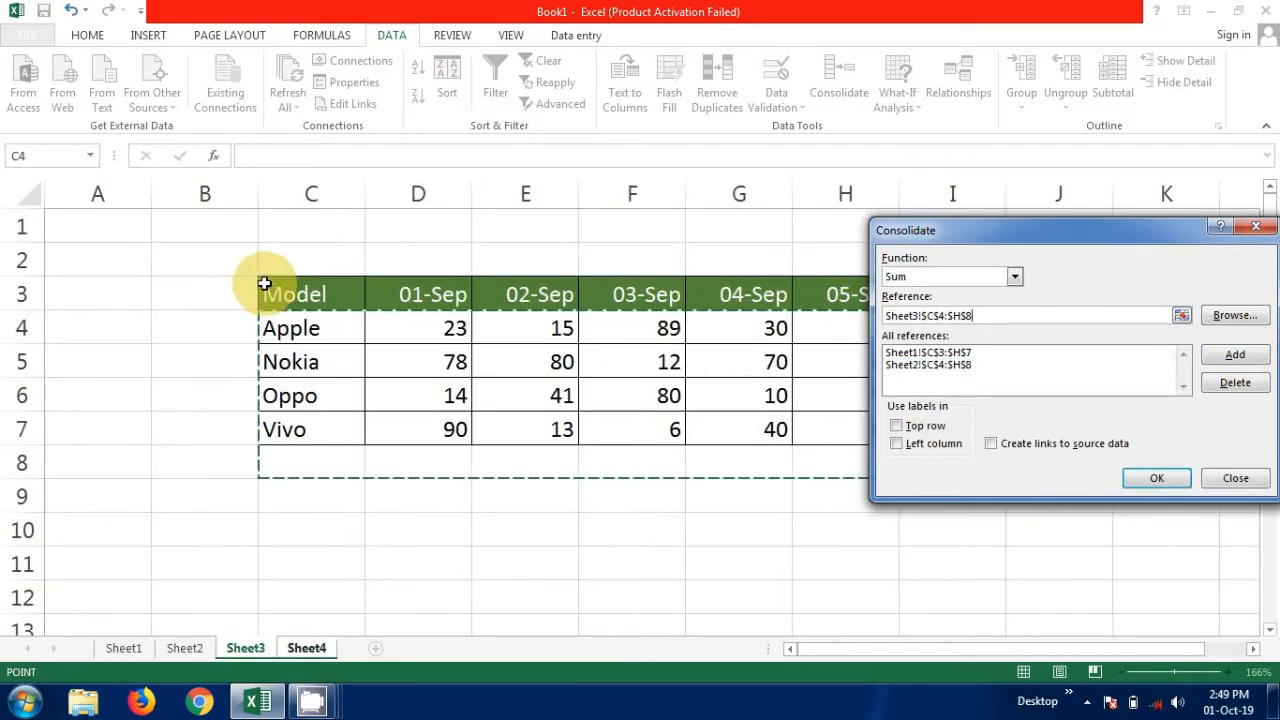
drag(259, 280, 855, 428)
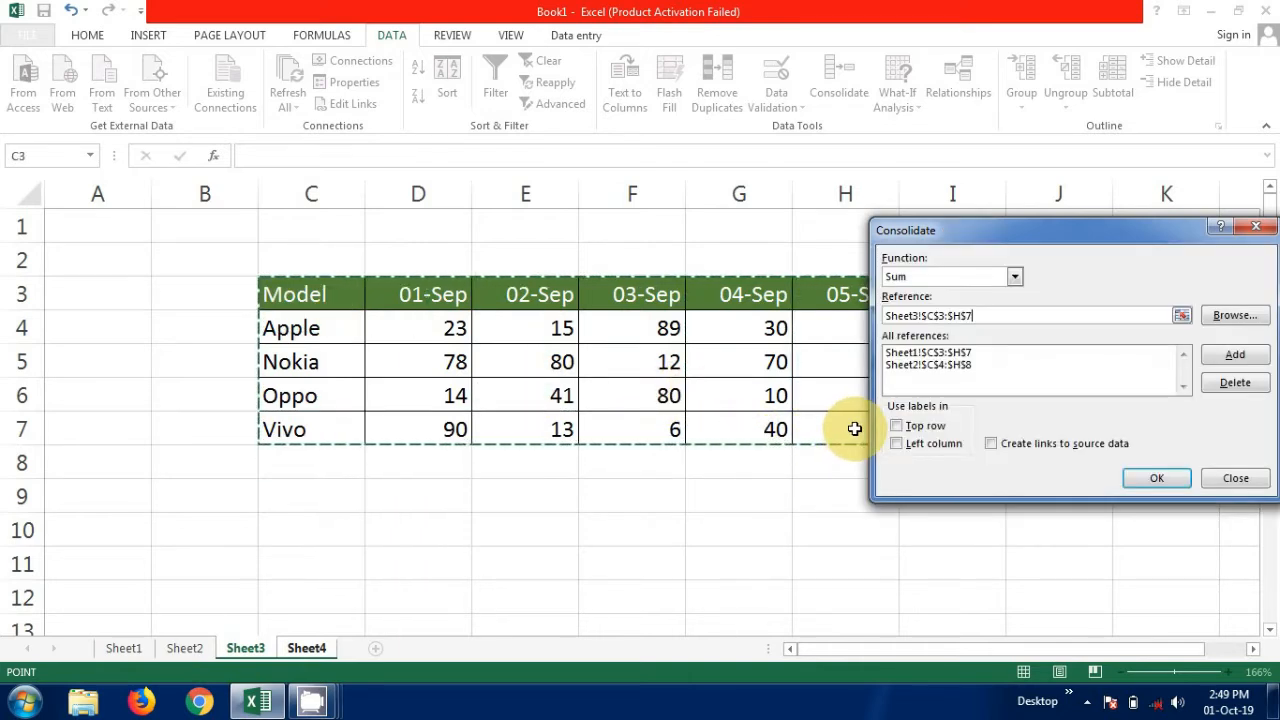
click(1231, 356)
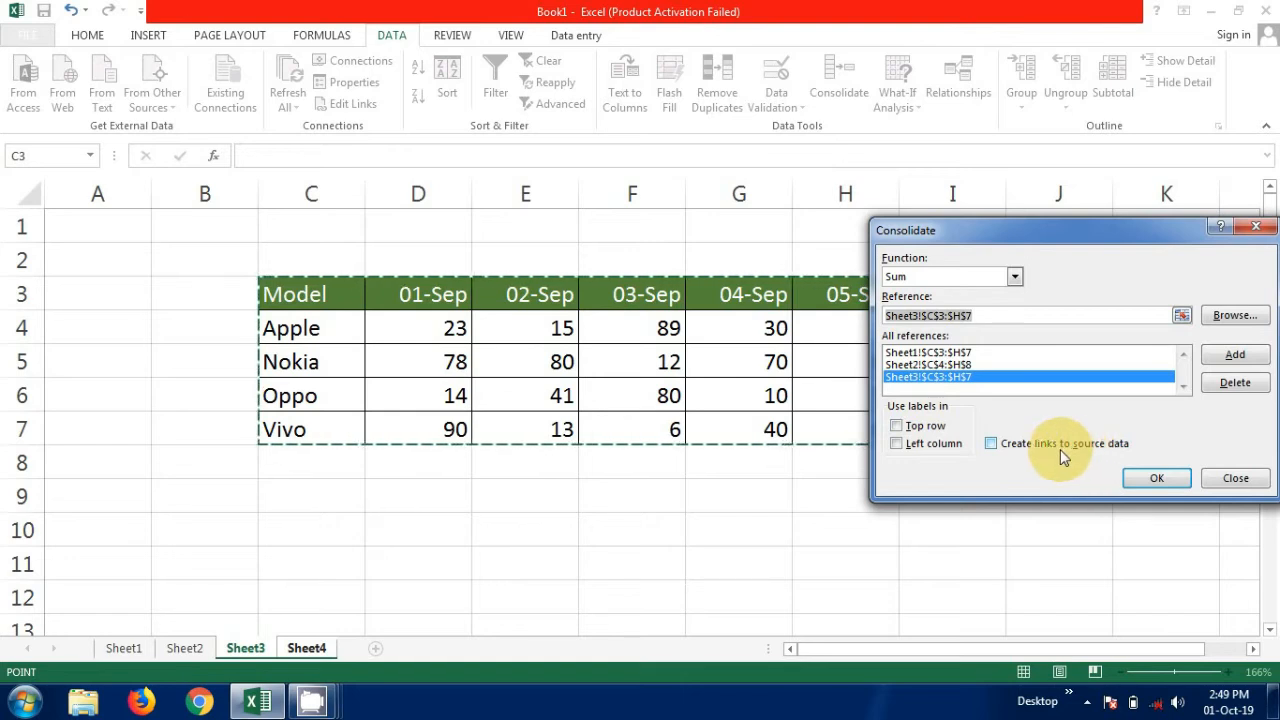
Run the consolidation using labels in the top row and left column, with links to the source data.
click(897, 427)
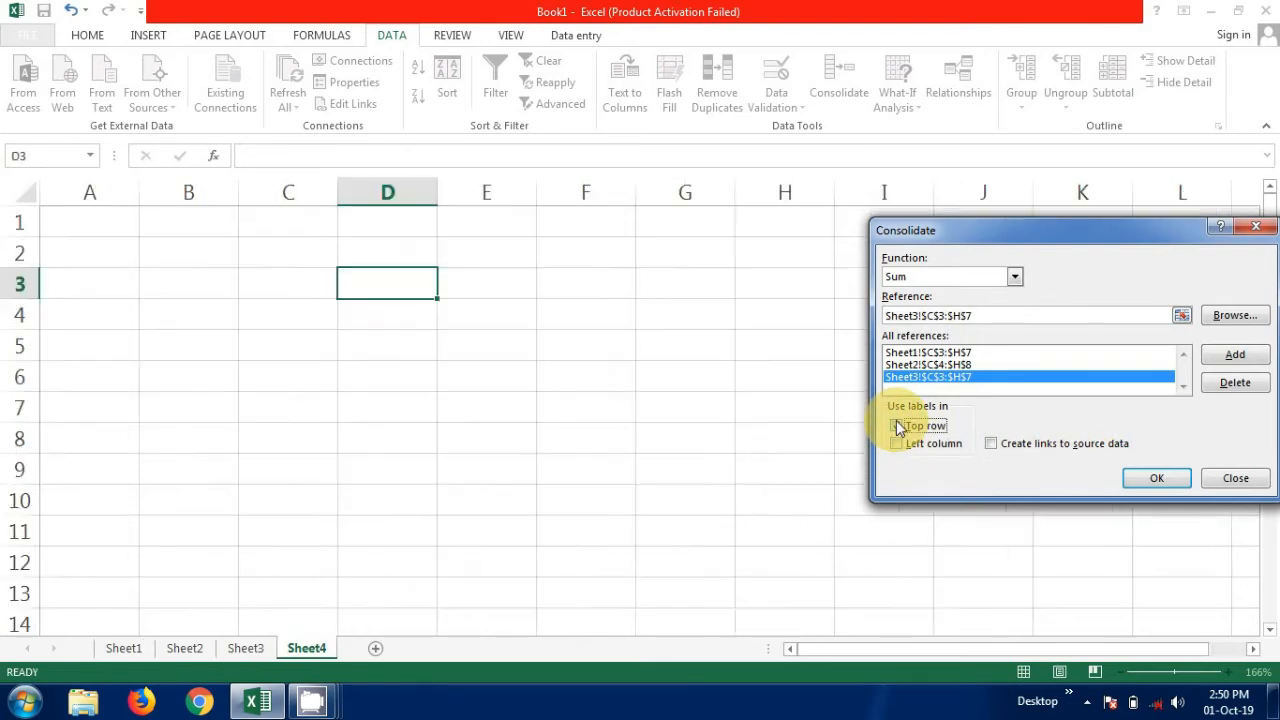
click(897, 445)
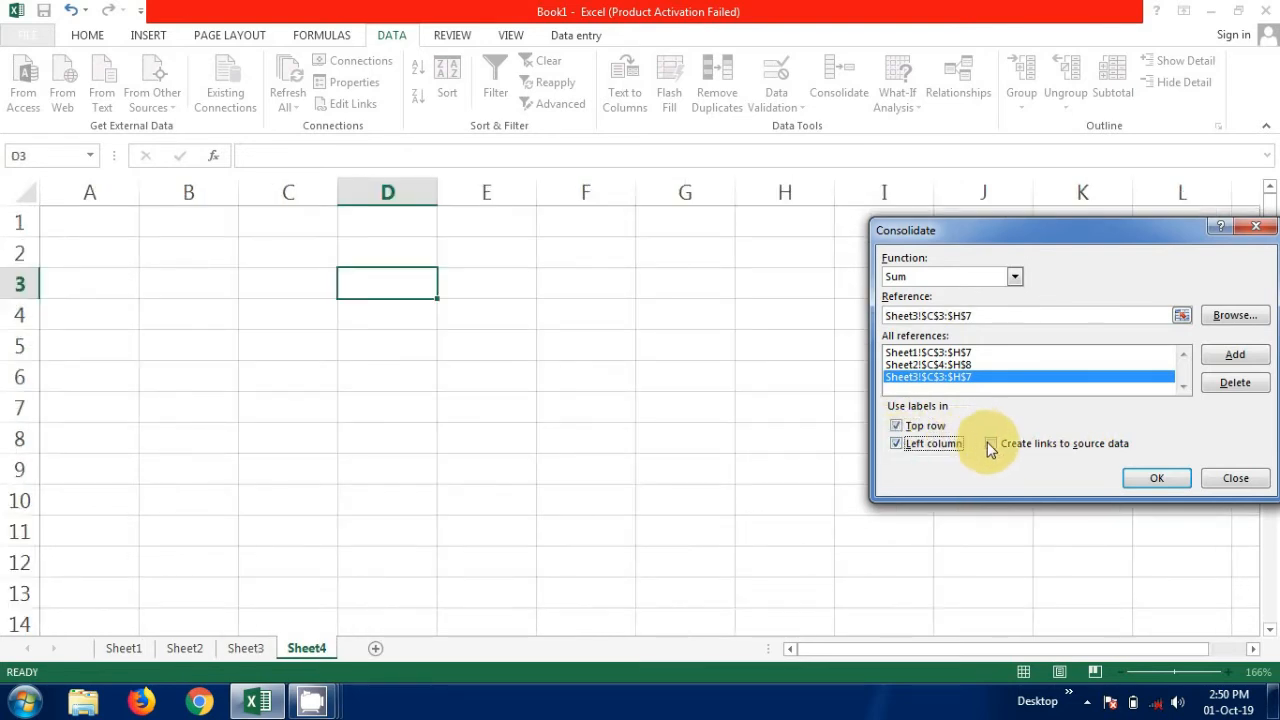
click(991, 444)
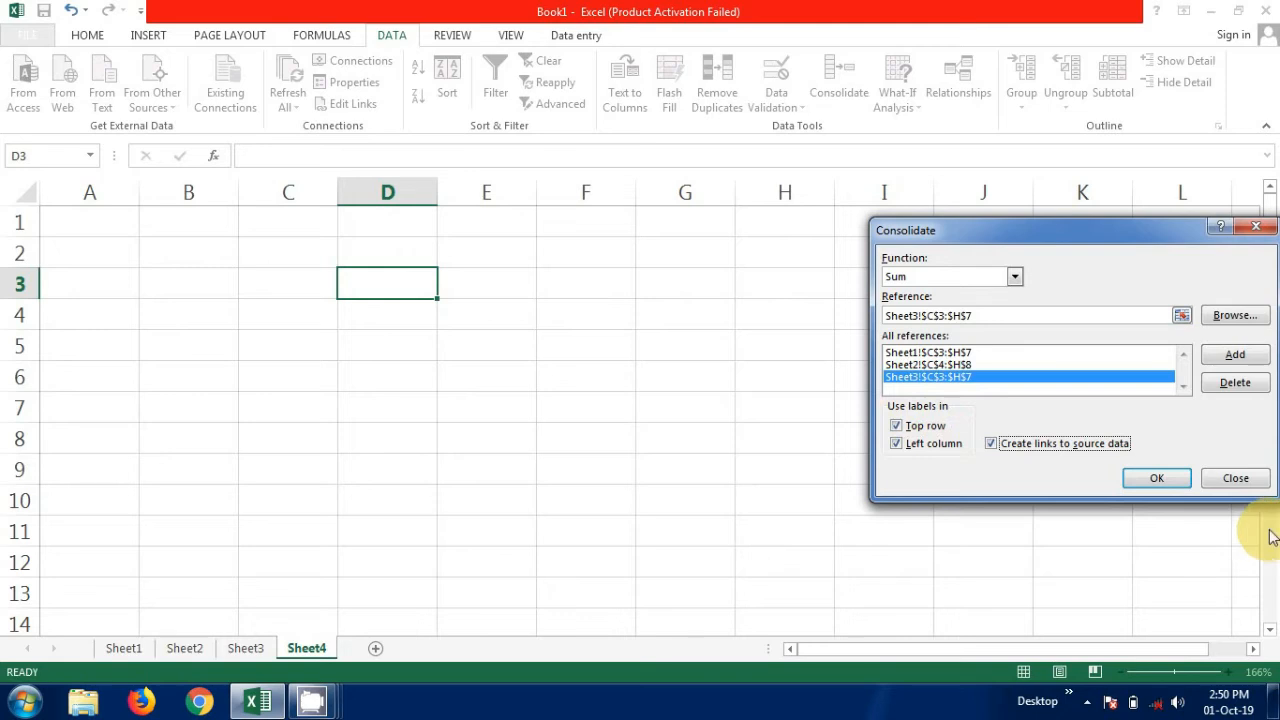
click(1170, 481)
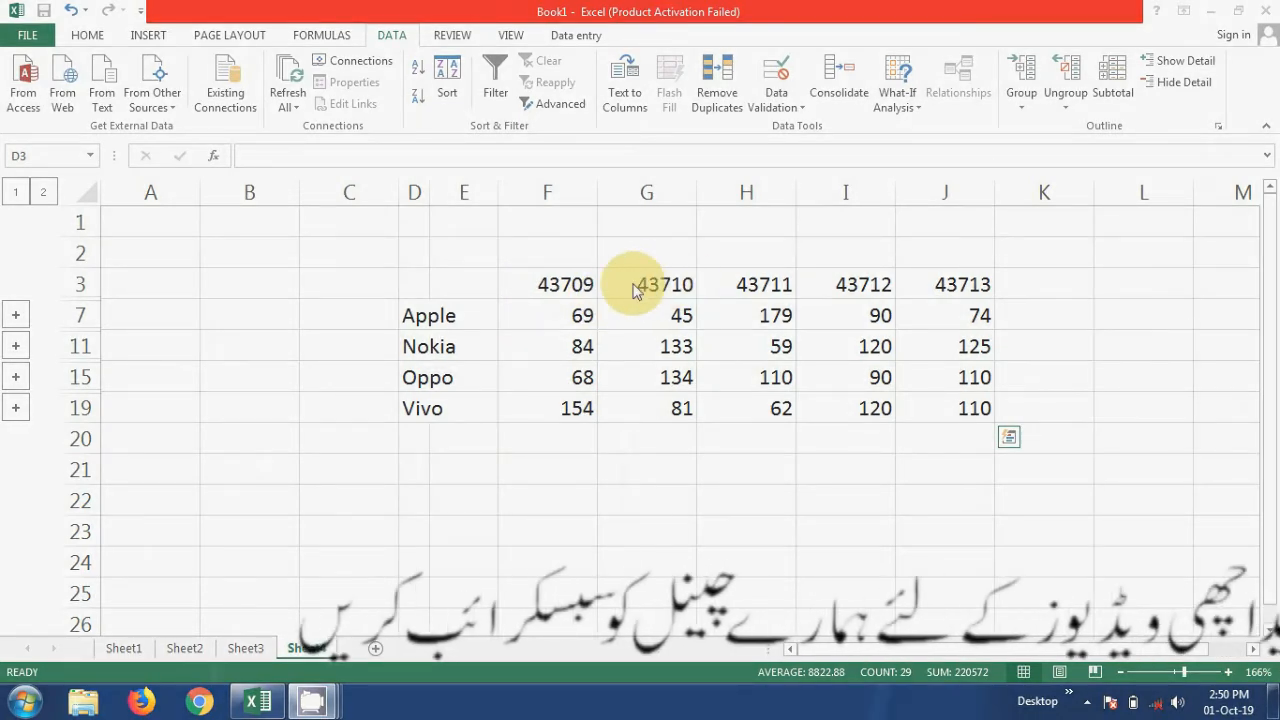
click(757, 443)
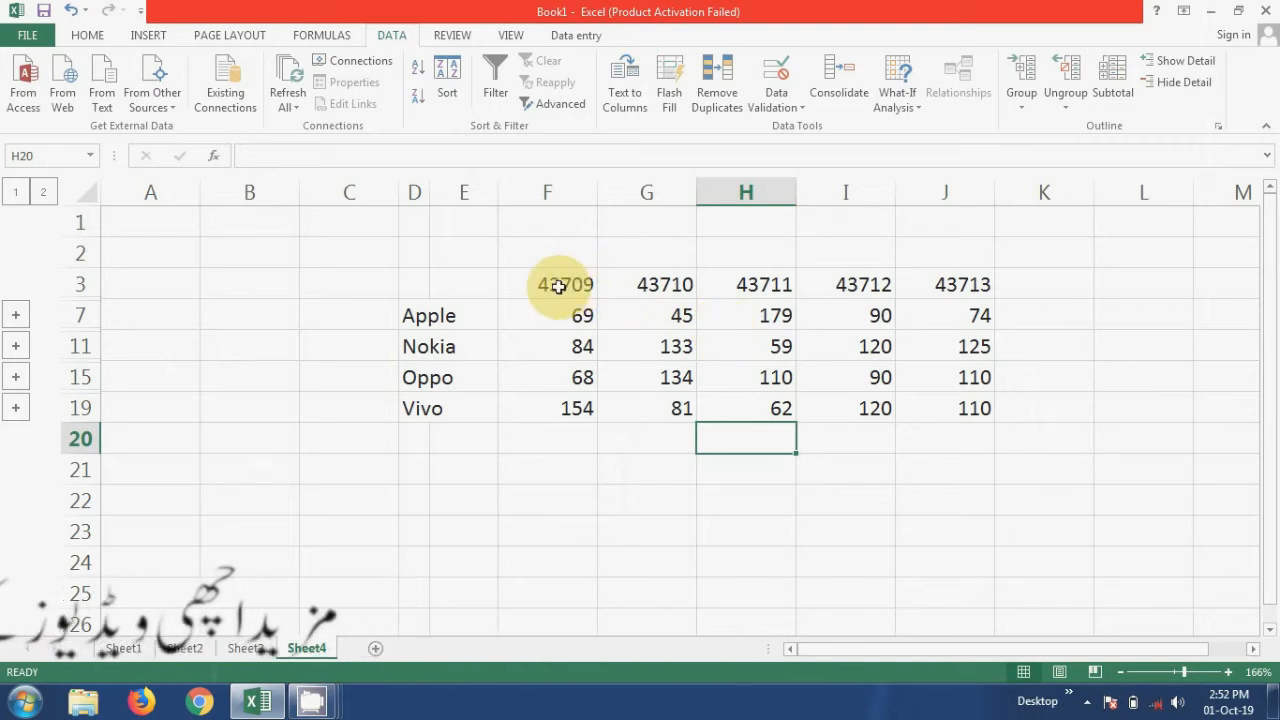
Format the consolidated table's header cells F3:J3 on Sheet4 as dates of the type 14-Mar.
drag(530, 276, 967, 284)
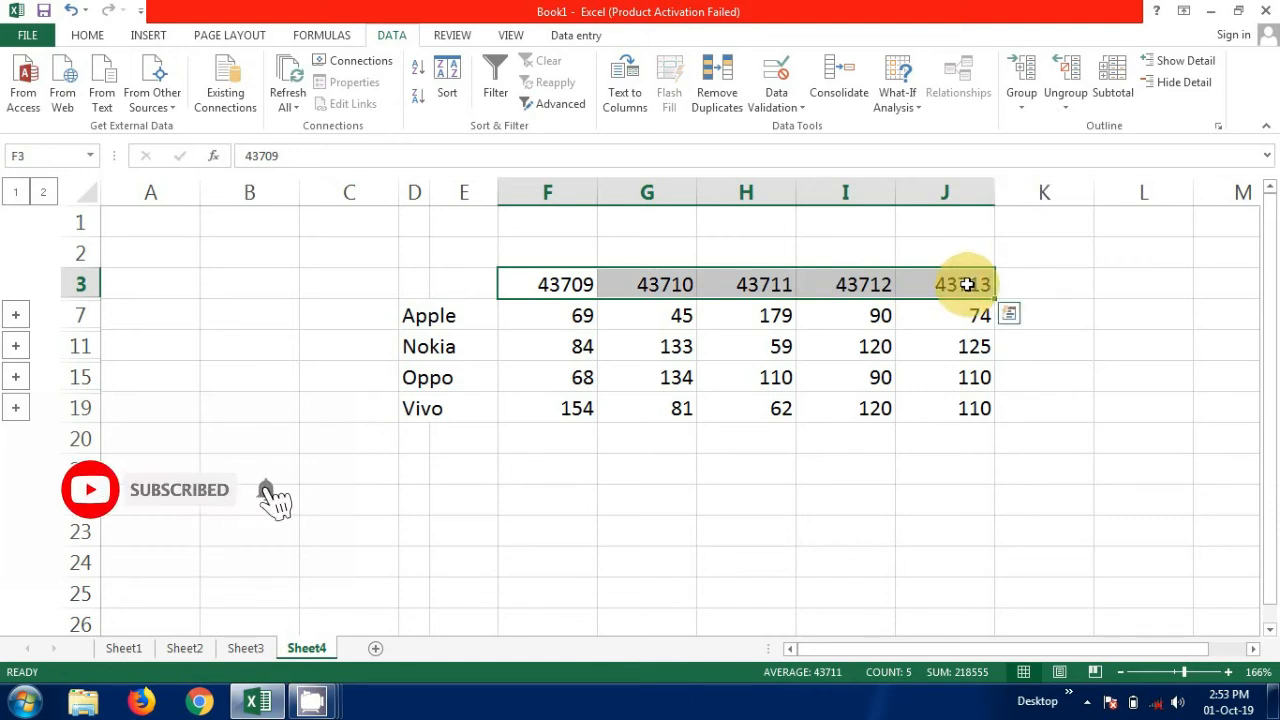
right_click(967, 284)
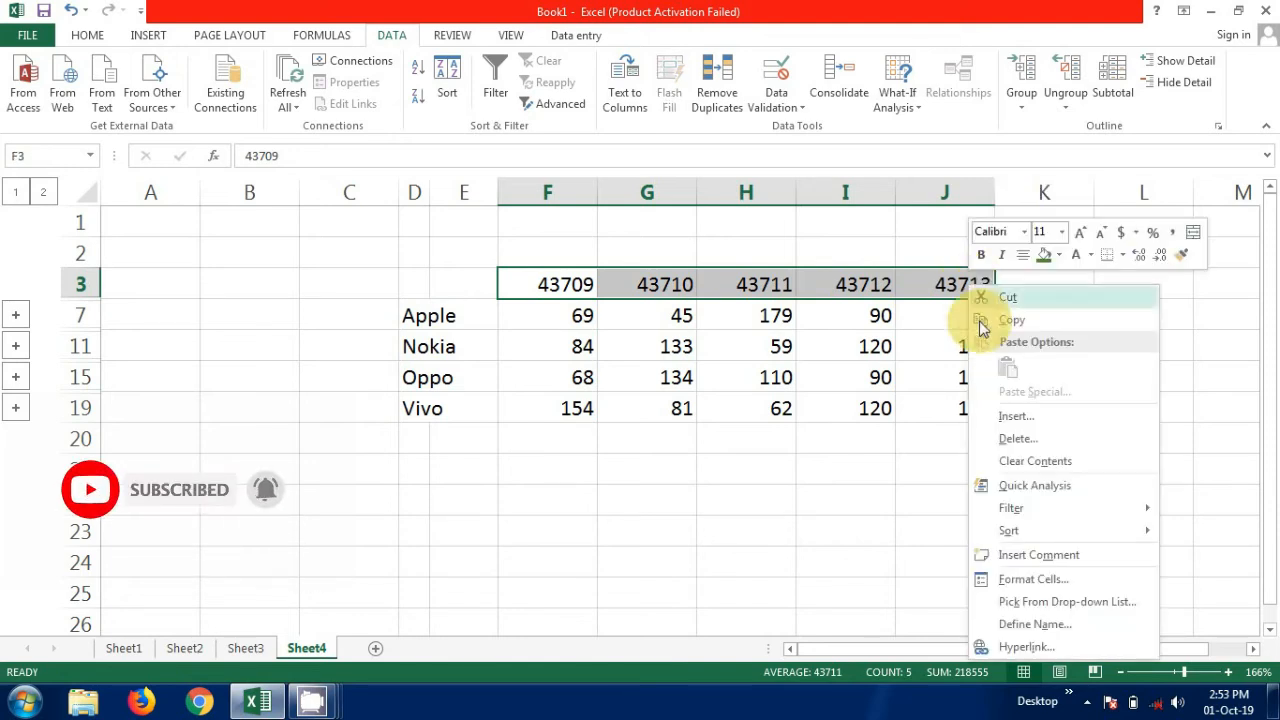
click(1011, 581)
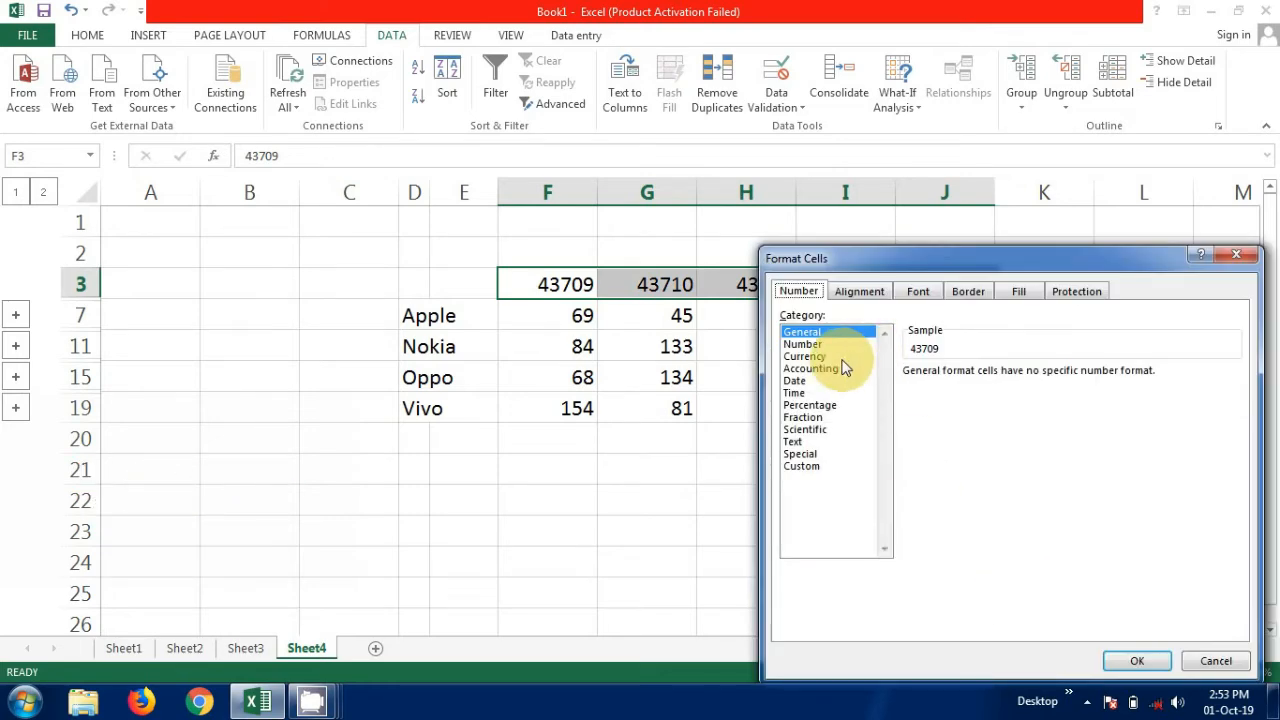
click(797, 383)
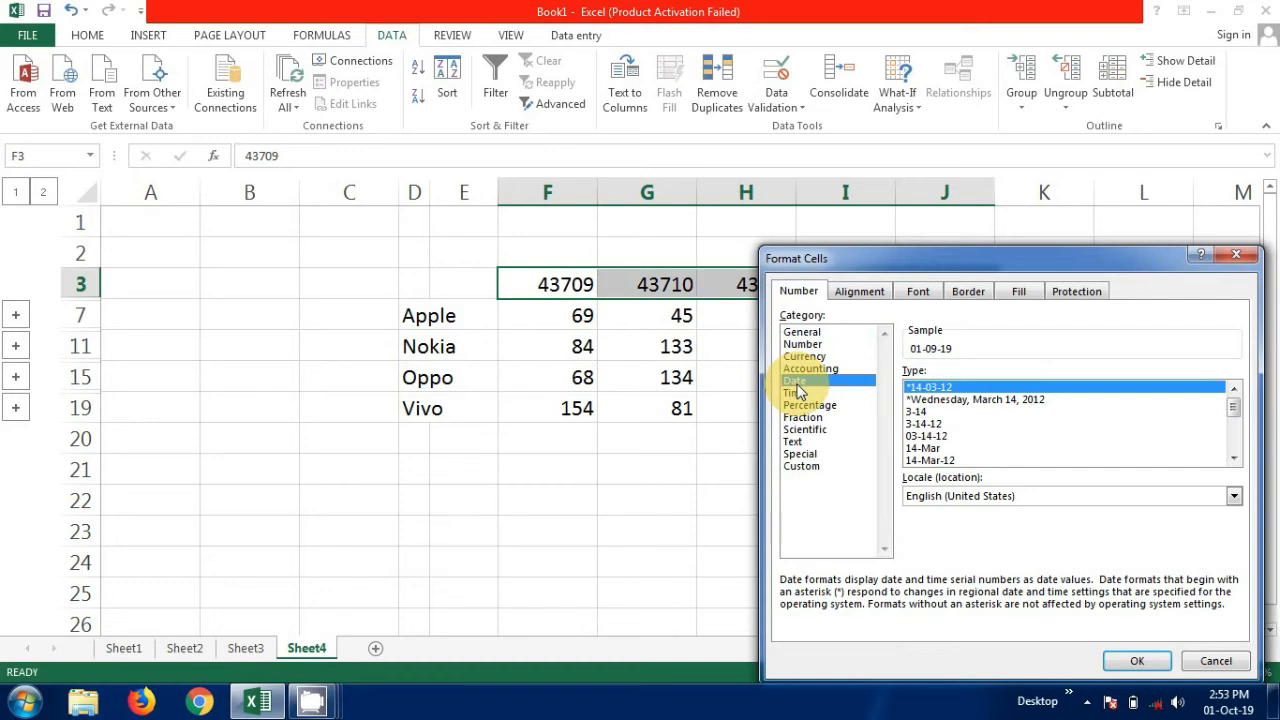
click(928, 448)
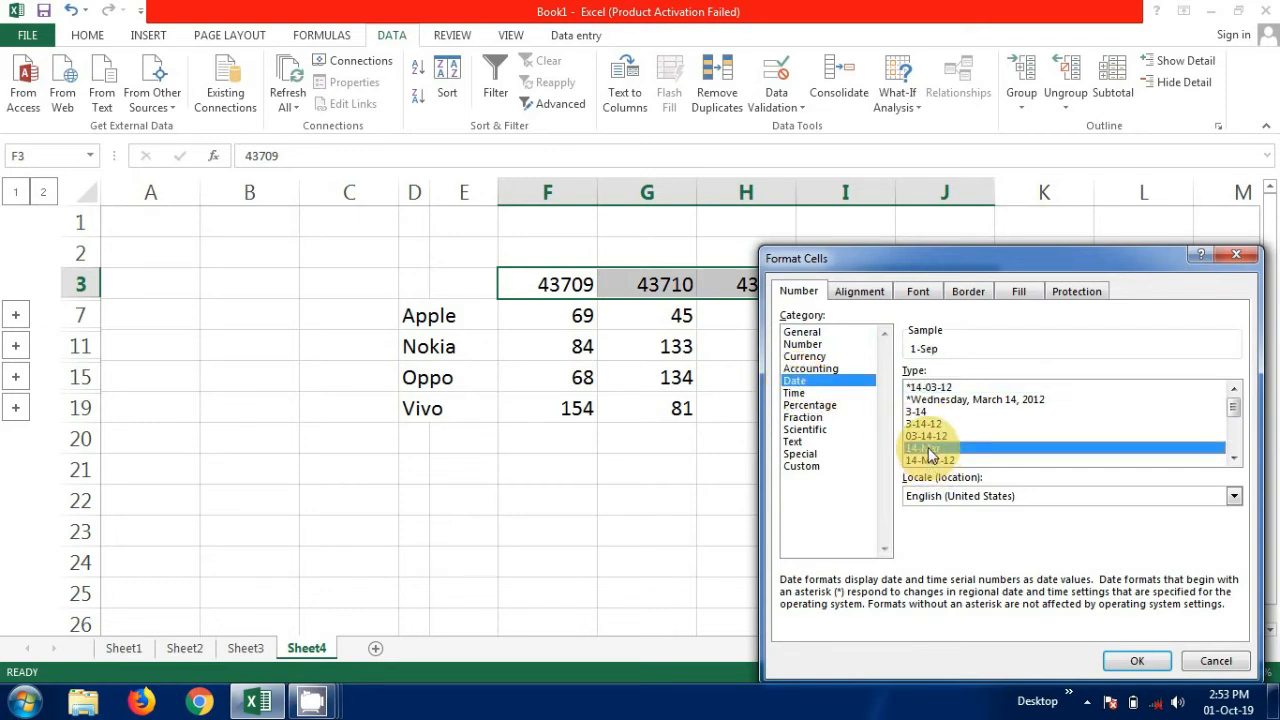
click(1132, 668)
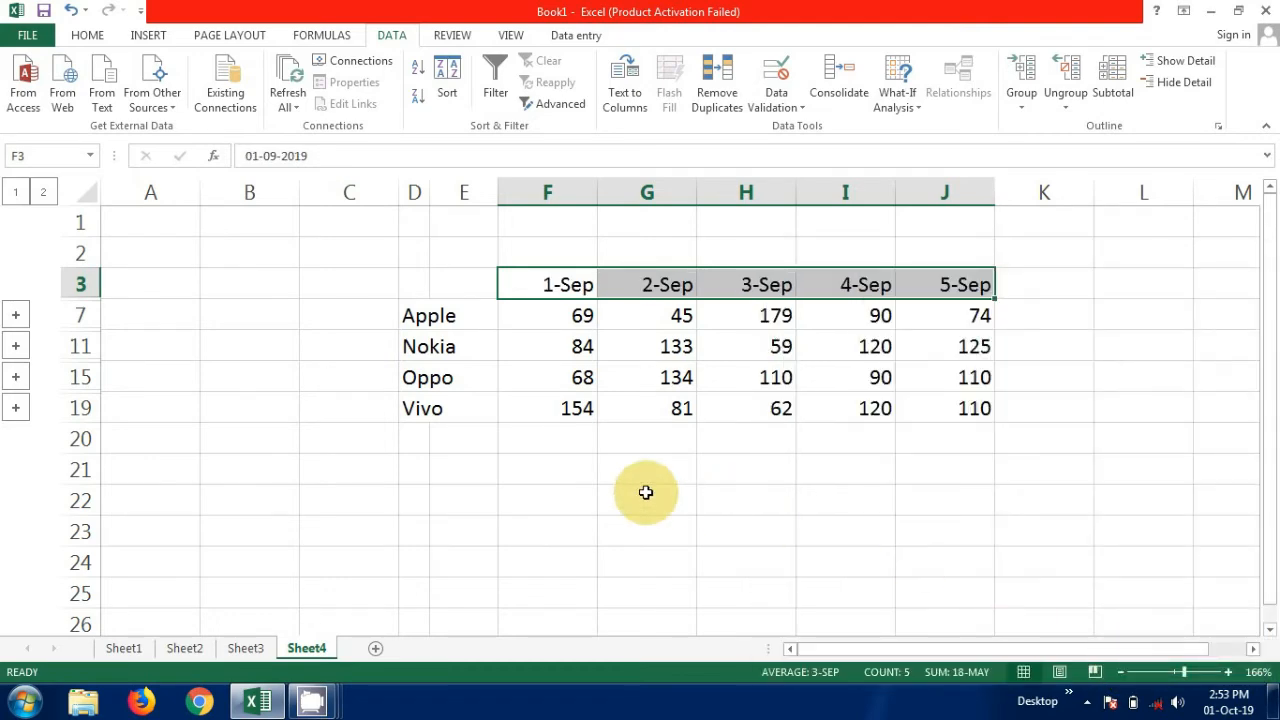
click(607, 490)
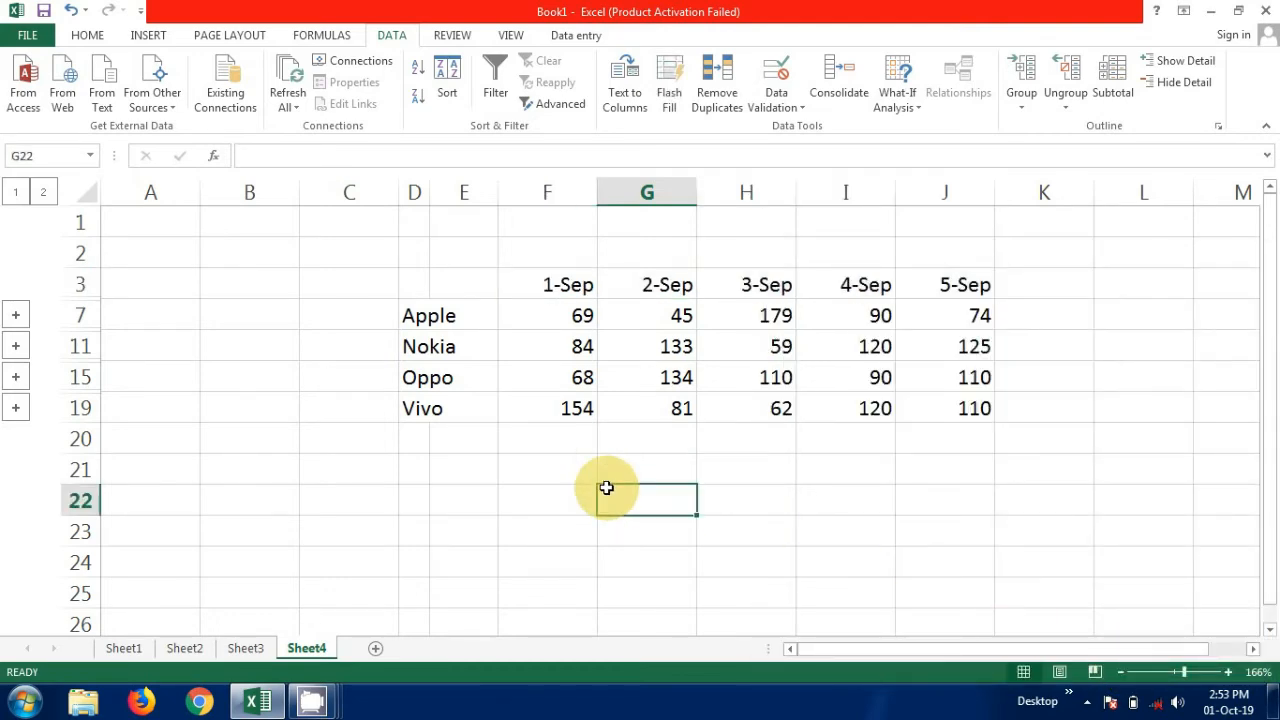
click(497, 447)
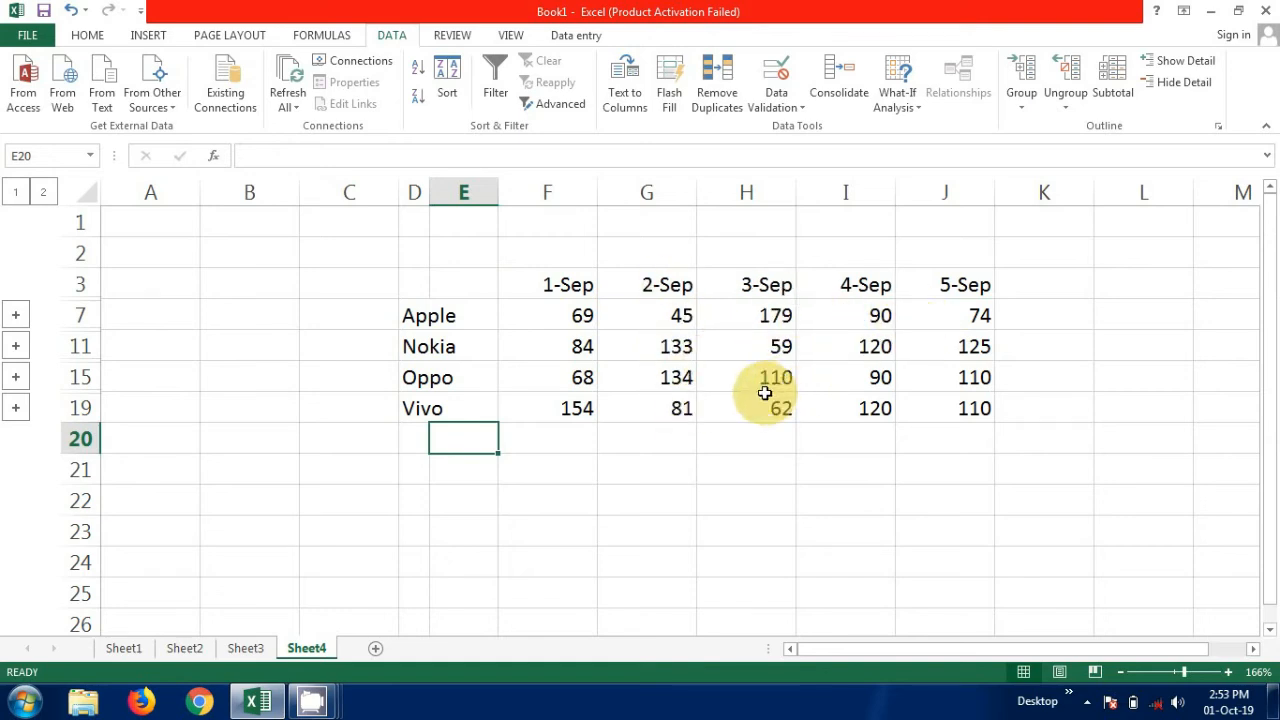
click(705, 462)
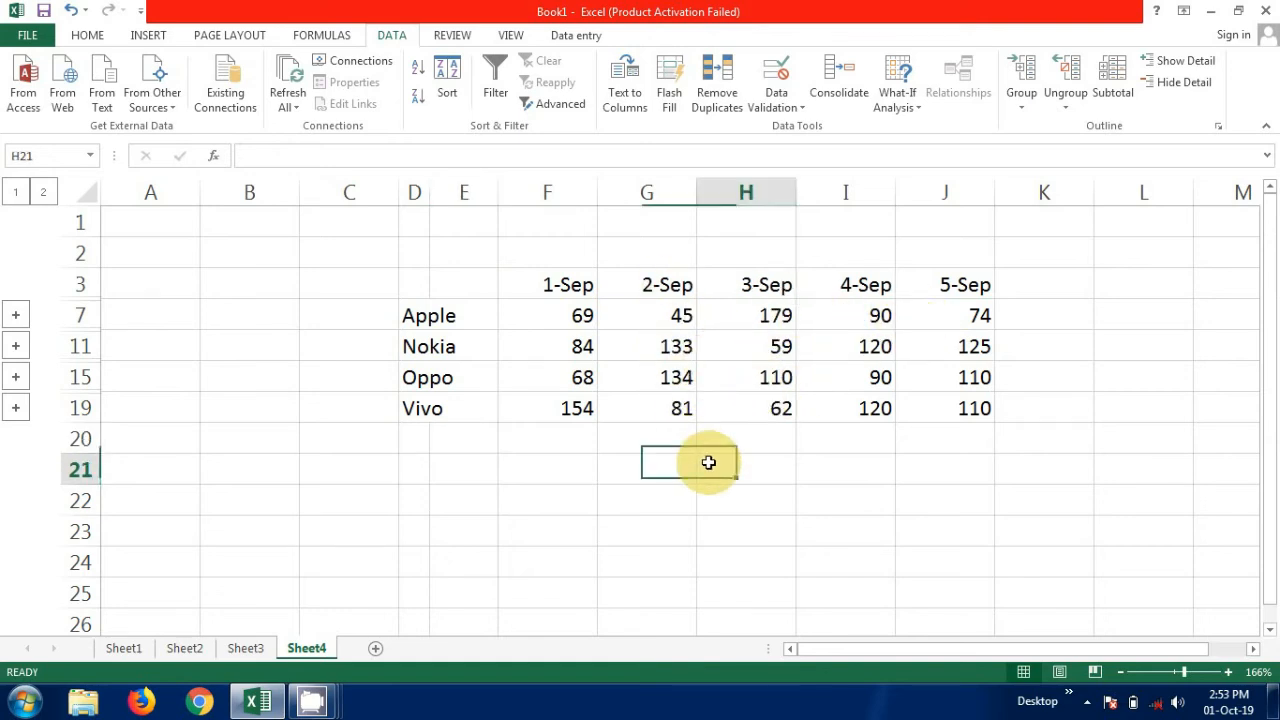
click(922, 437)
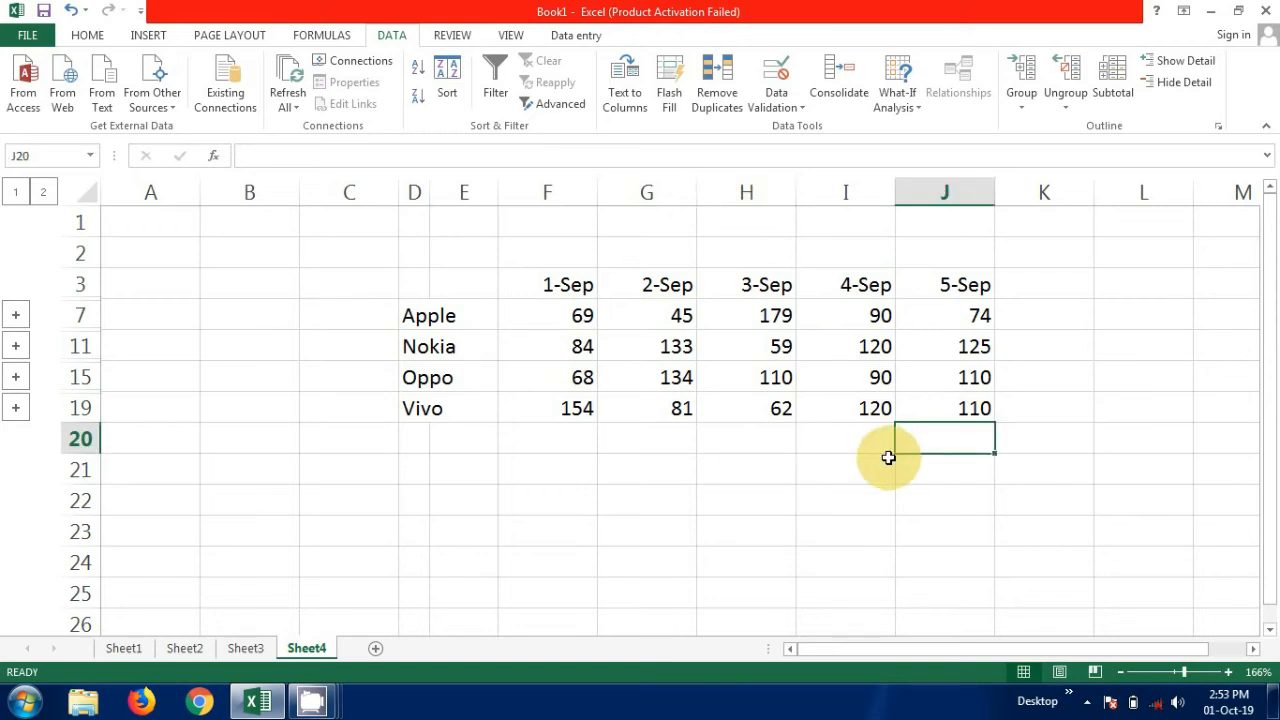
click(829, 462)
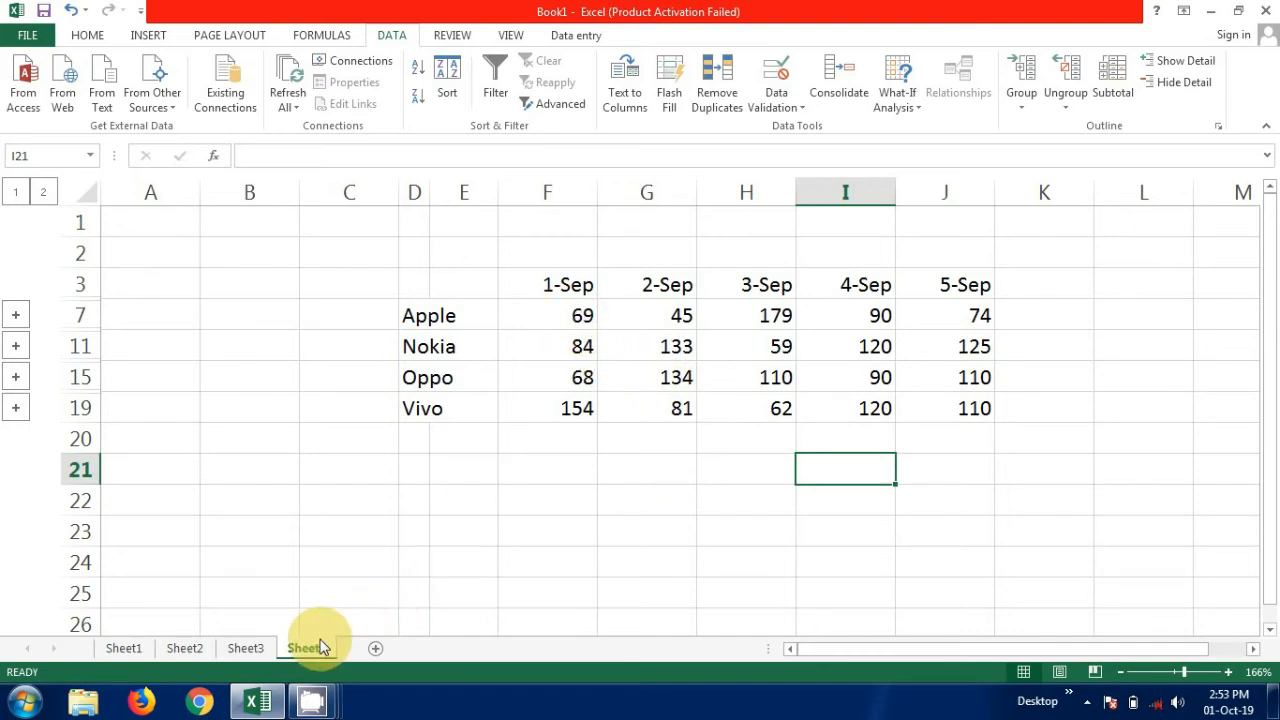
Compare the source tables on Sheet1, Sheet2 and Sheet3 with the consolidated table on Sheet4.
click(250, 647)
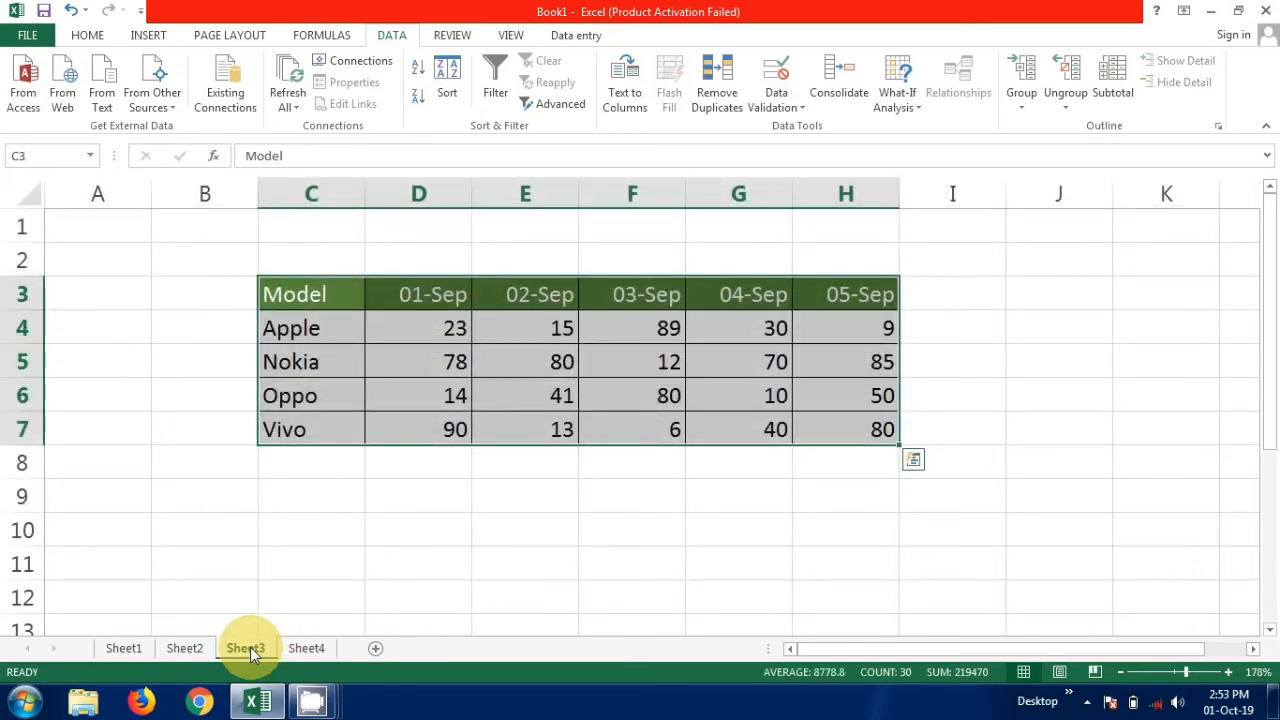
click(201, 649)
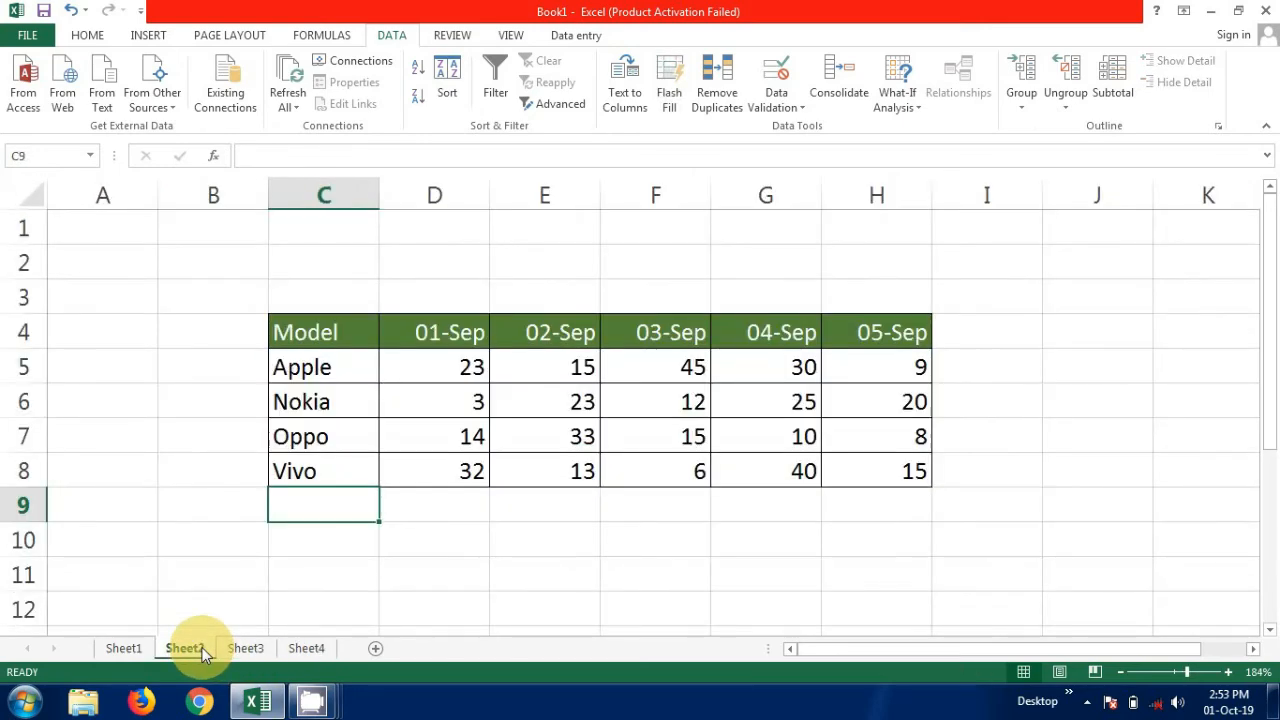
click(124, 648)
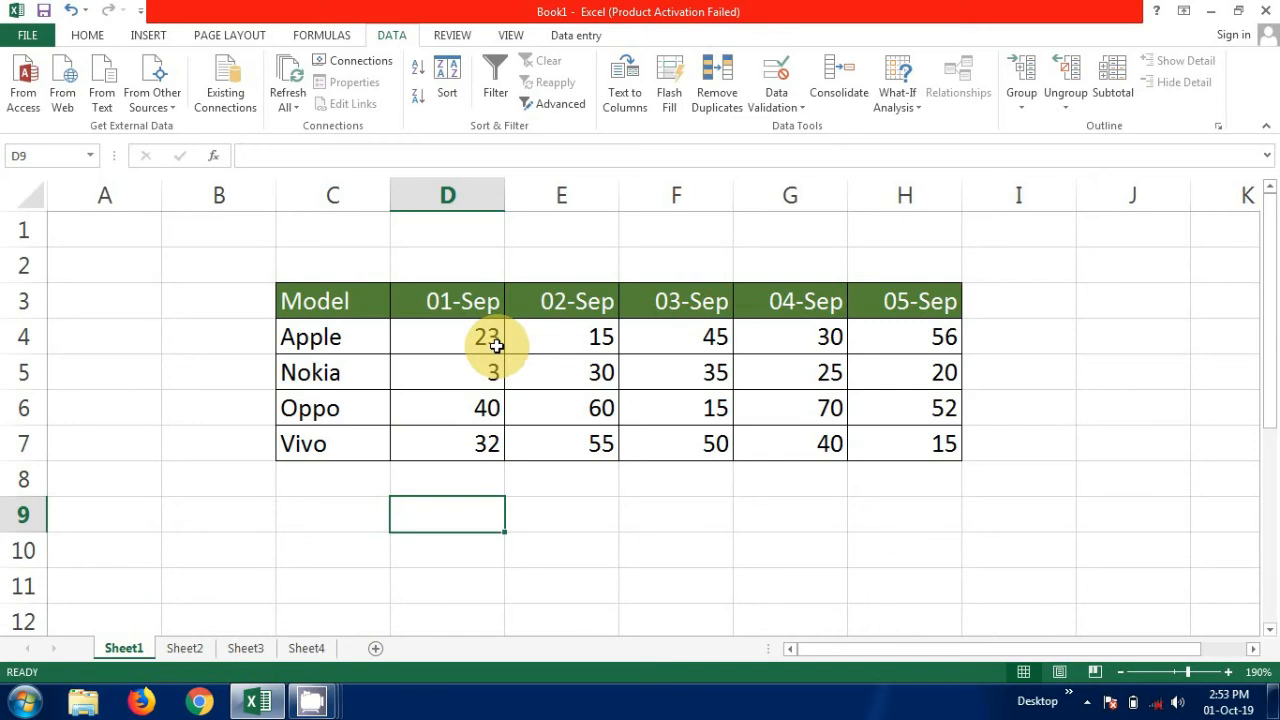
click(186, 649)
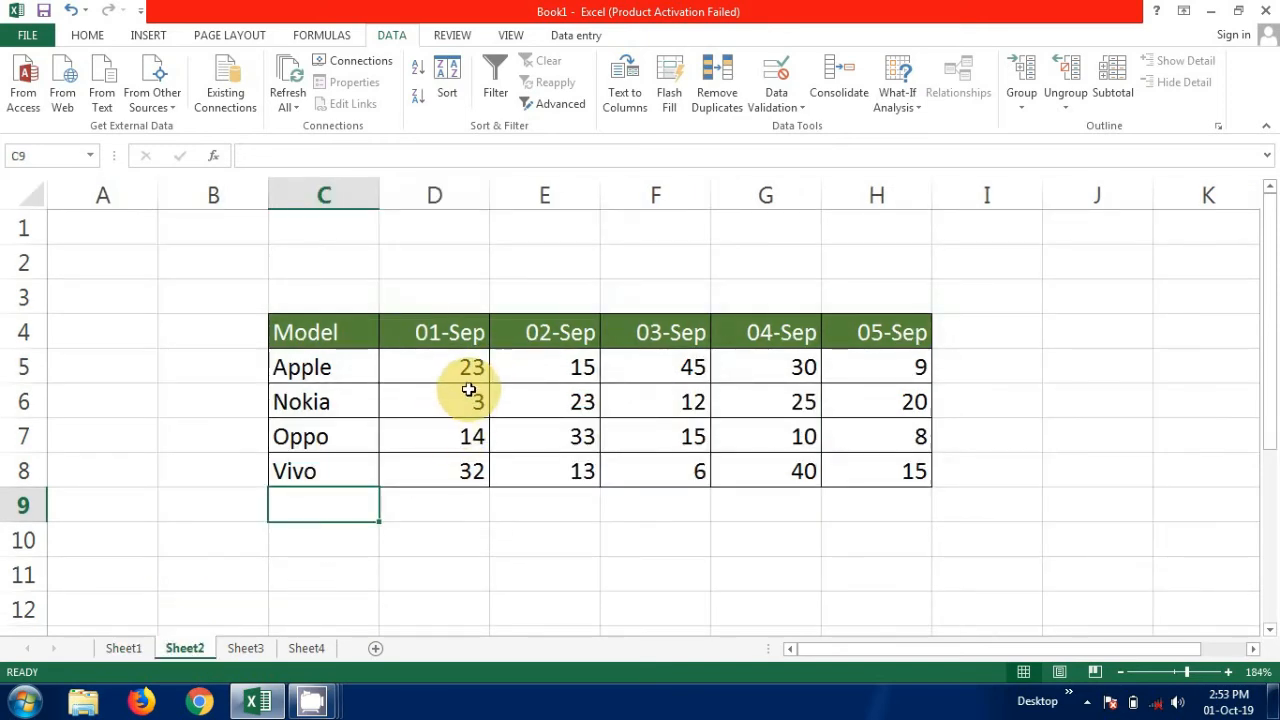
click(259, 649)
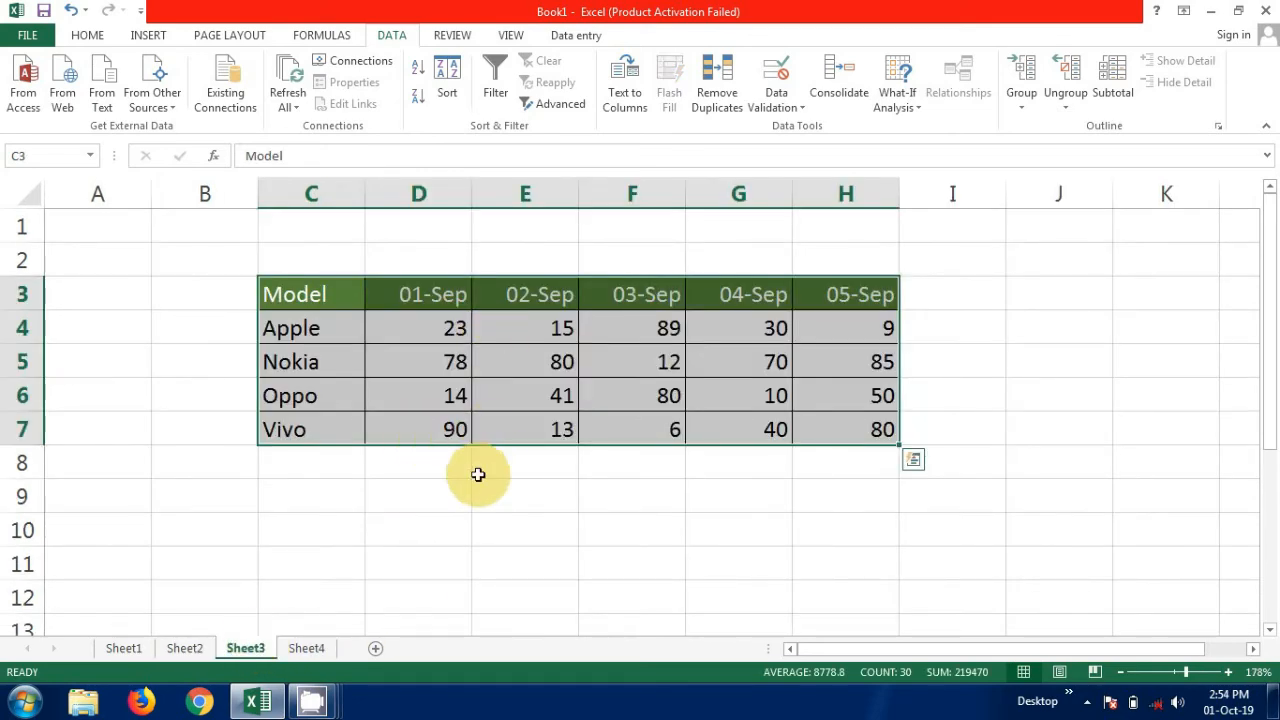
click(509, 507)
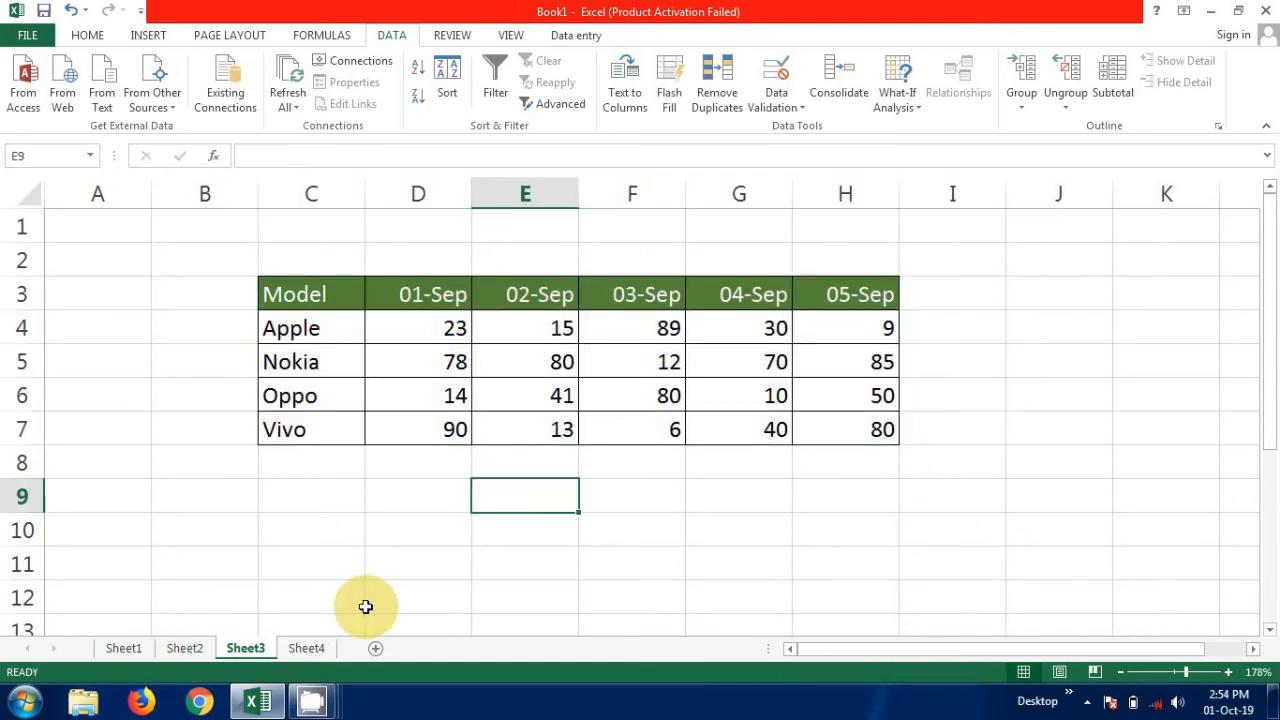
click(307, 649)
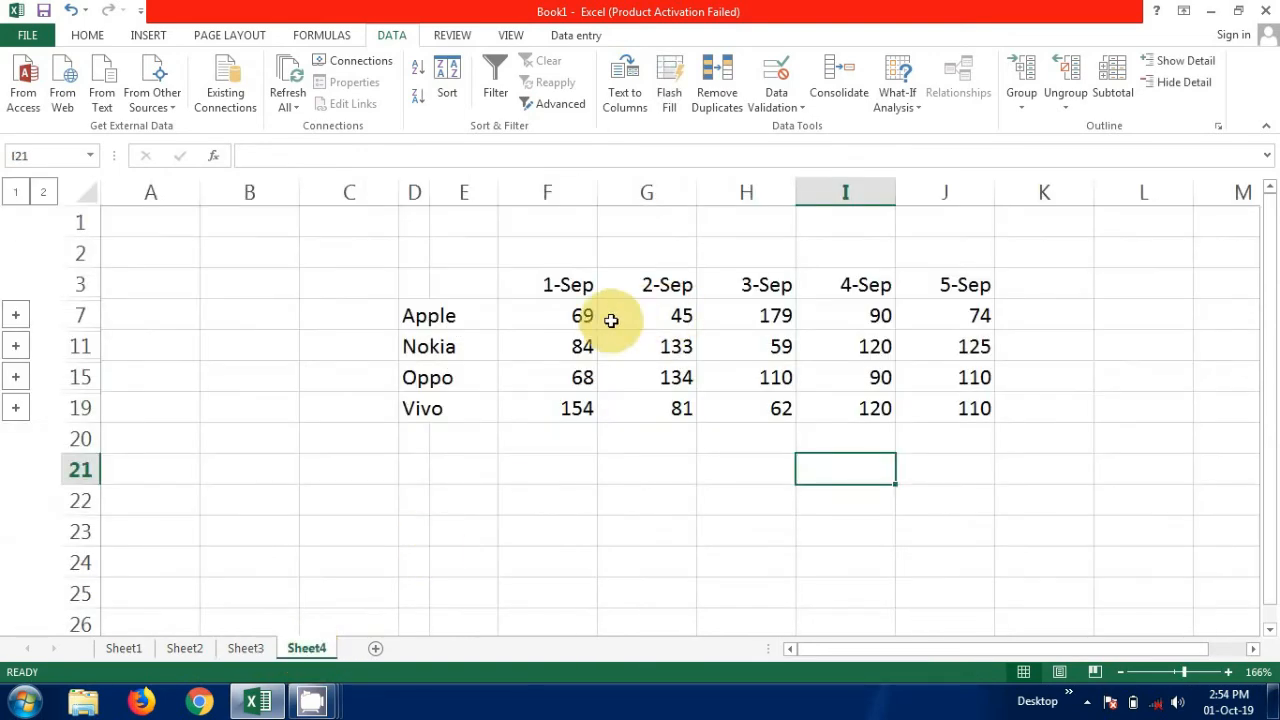